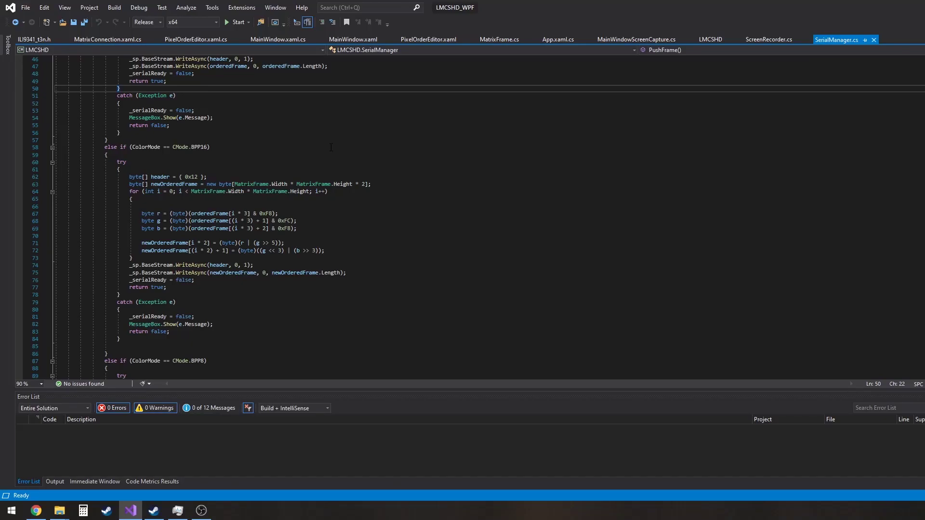
Step: Open MainWindow.xaml in the LMCSHD project and start it in the debugger
scroll(331, 147, up, 15)
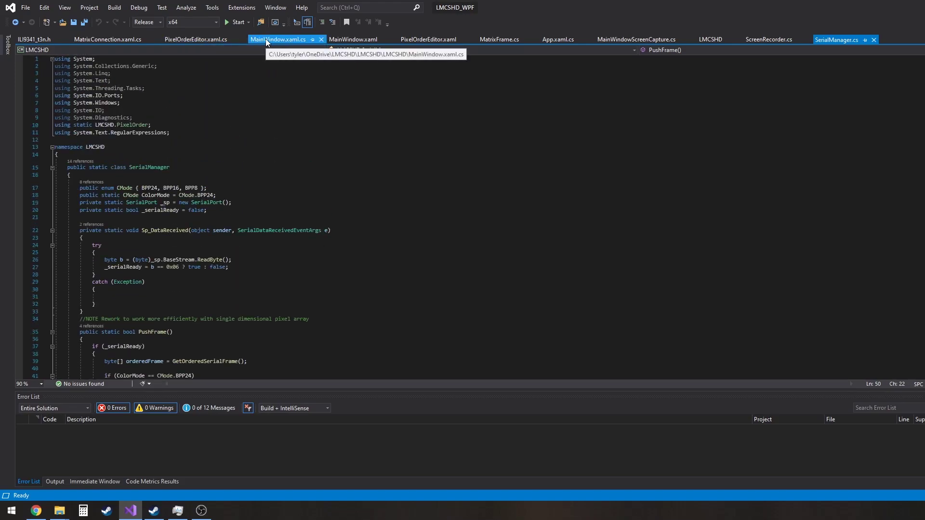
click(357, 39)
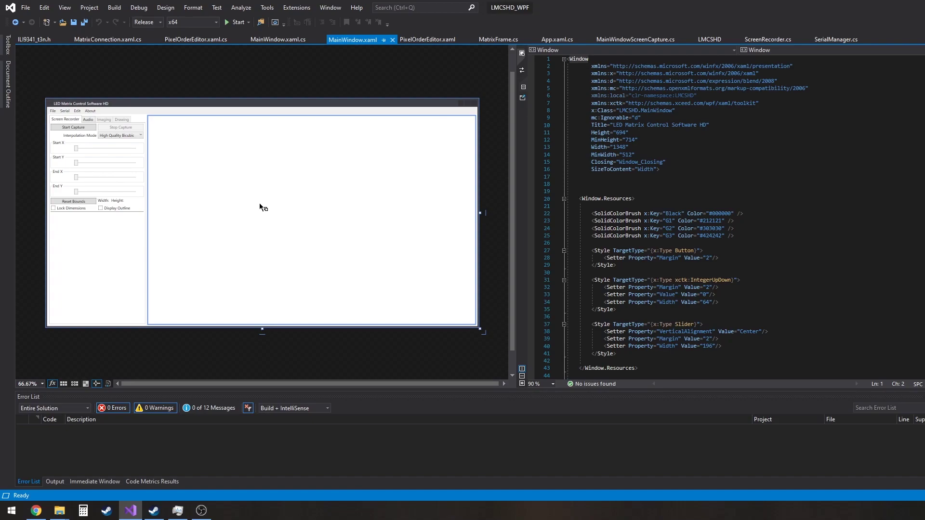
click(231, 22)
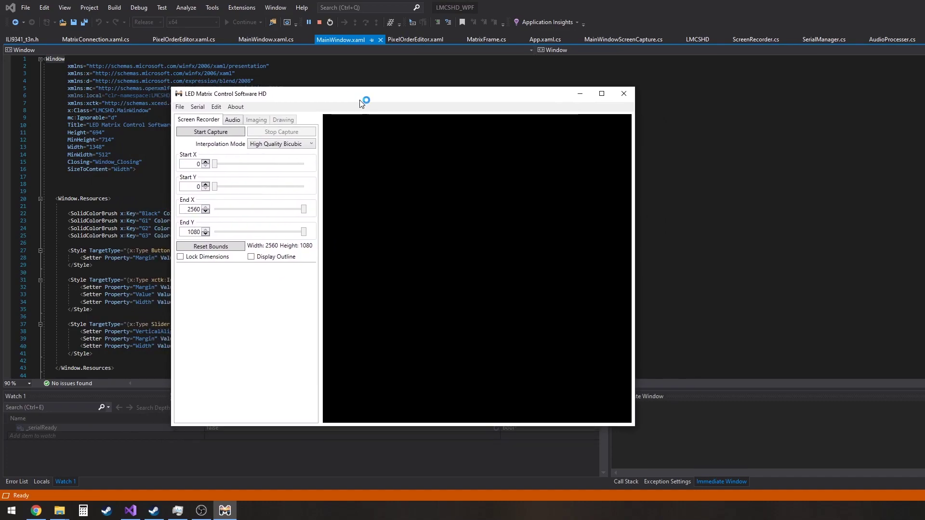
Step: Browse the Serial, Edit > PixelOrder and About menus, then close the About information
click(200, 110)
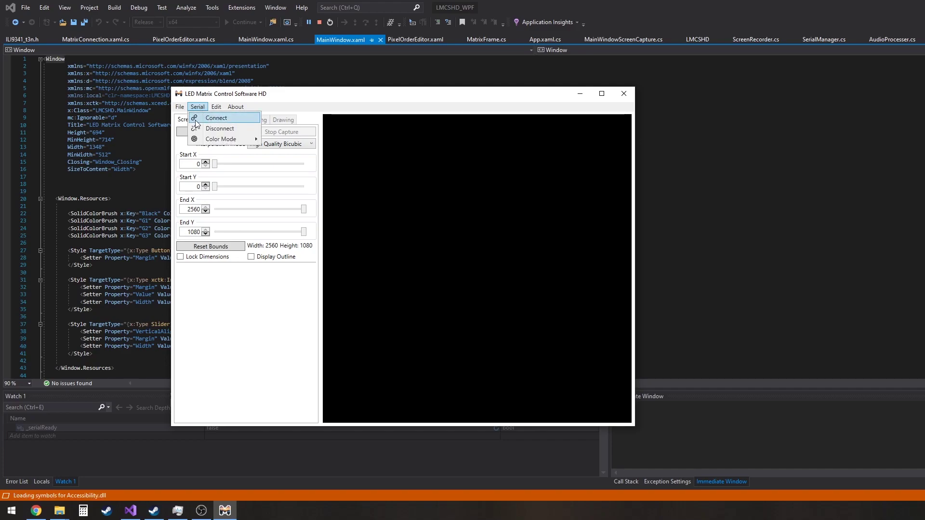
mouse_move(217, 140)
click(299, 139)
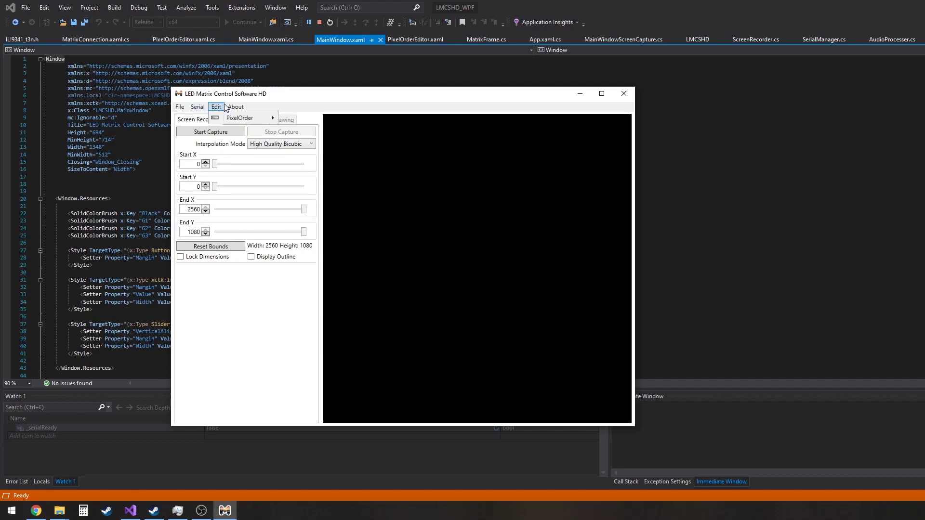
click(215, 107)
click(215, 107)
click(215, 107)
mouse_move(245, 118)
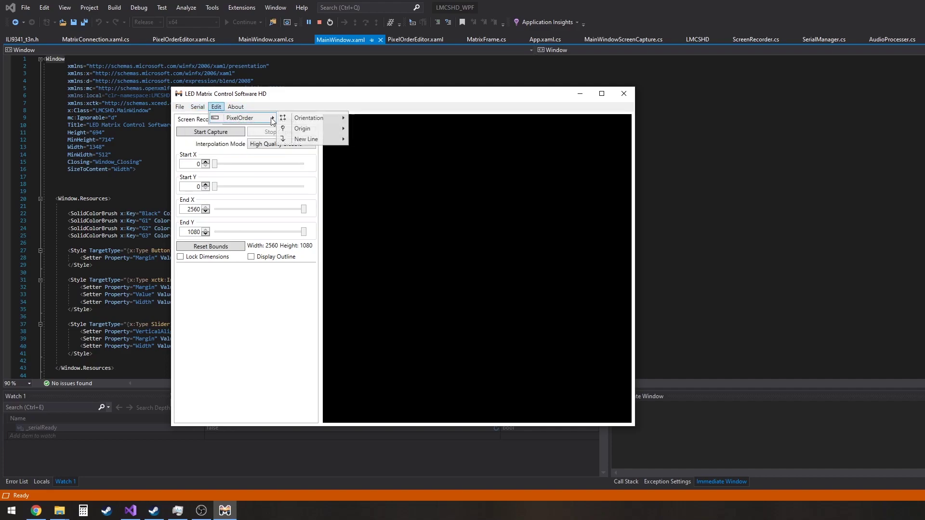
mouse_move(311, 140)
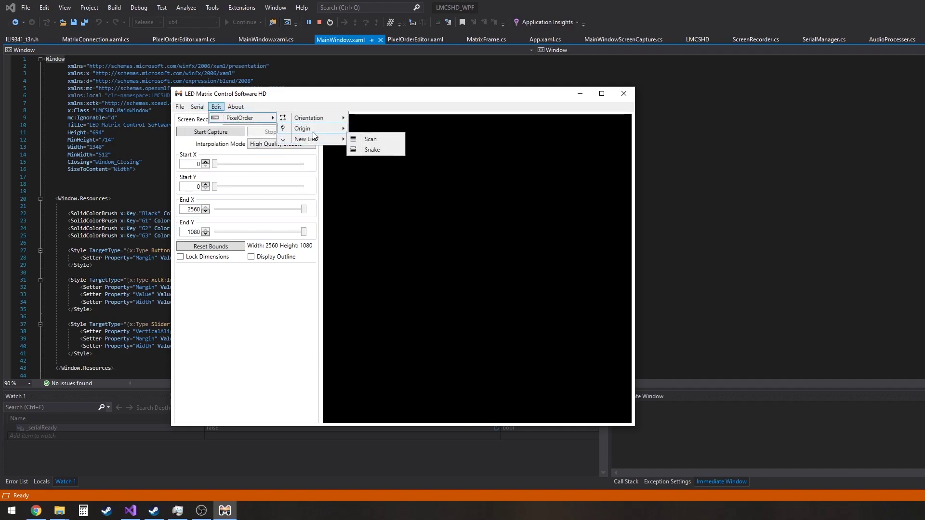
mouse_move(320, 119)
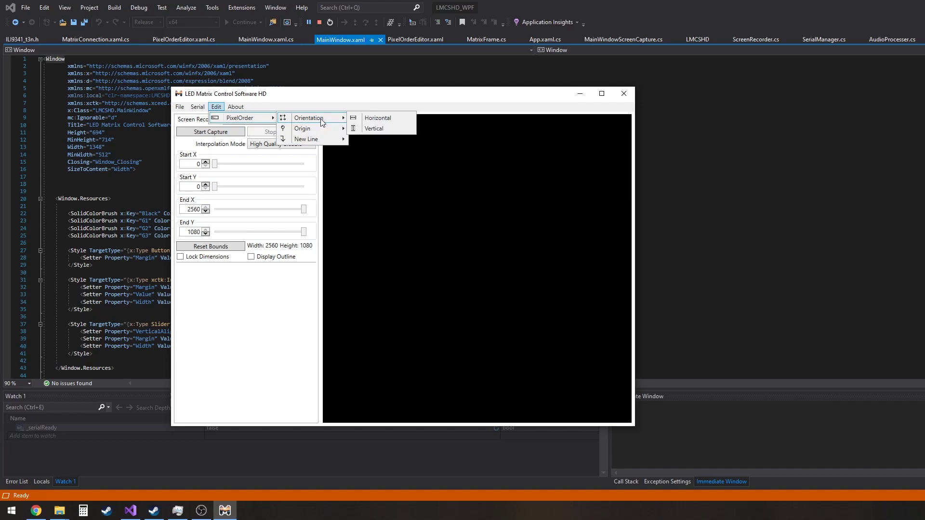
mouse_move(198, 107)
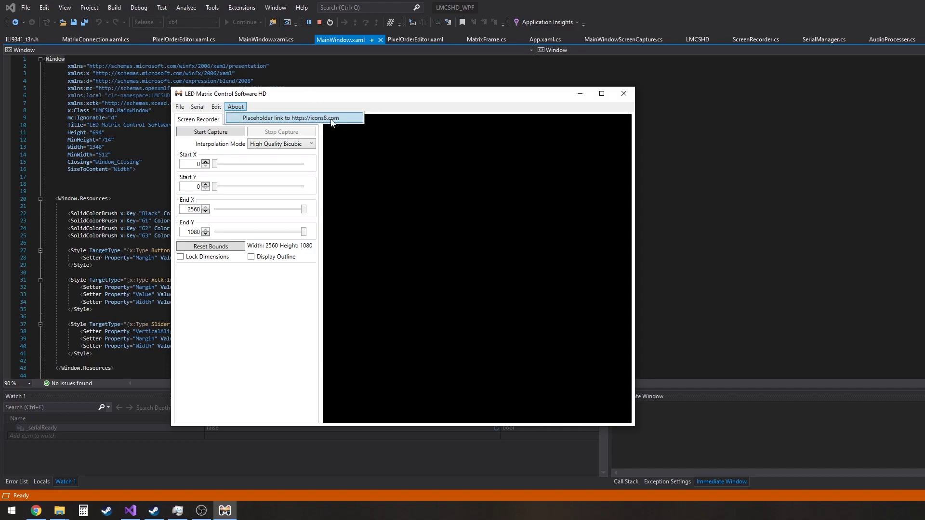
click(303, 121)
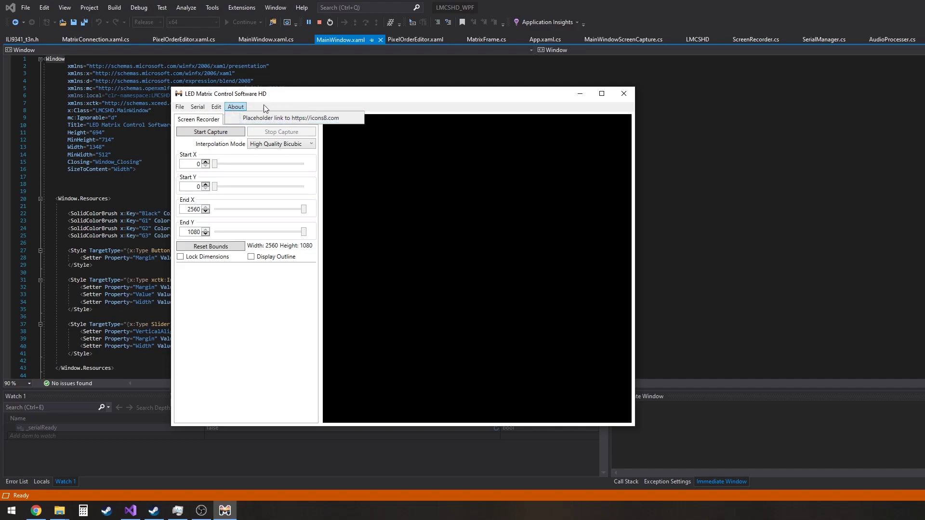
click(282, 97)
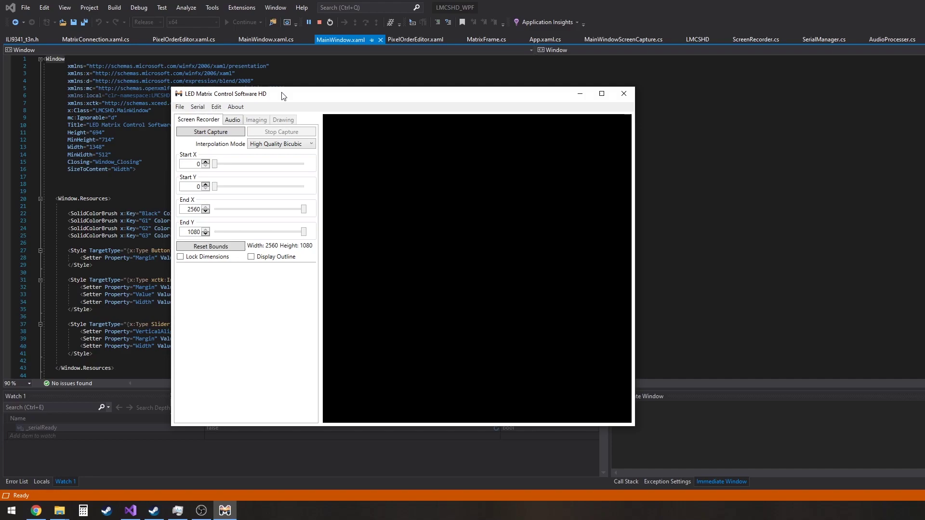
Step: Move the app window up and left and show Serial's 24bpp, 16bpp and 8bpp color modes
drag(246, 97, 234, 81)
click(186, 90)
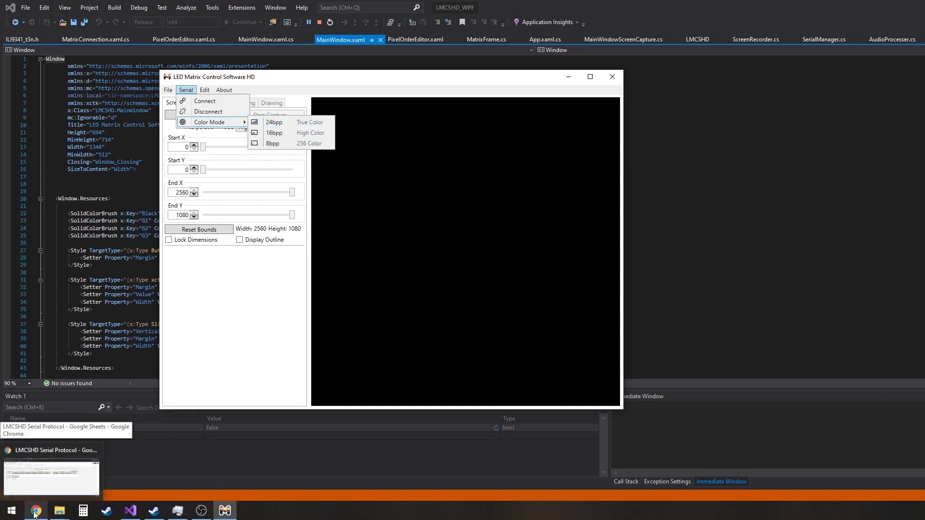
Step: Bring the LMCSHD Serial Protocol spreadsheet forward, hide its menus and zoom to 200%
click(35, 512)
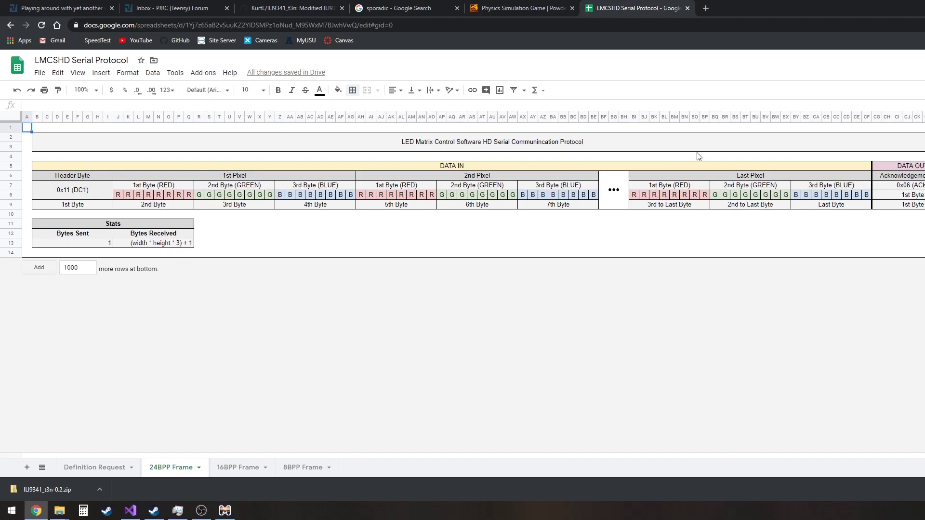
key(ctrl+shift+f)
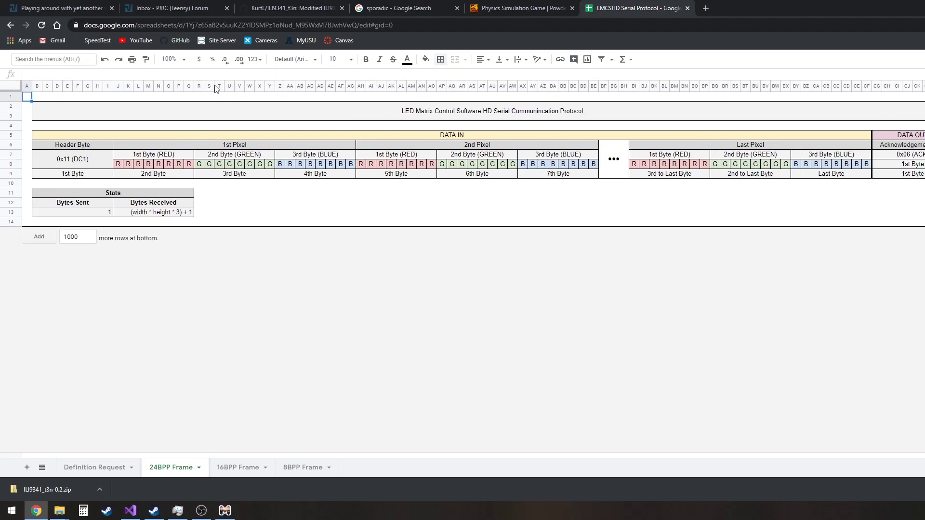
click(182, 59)
click(172, 168)
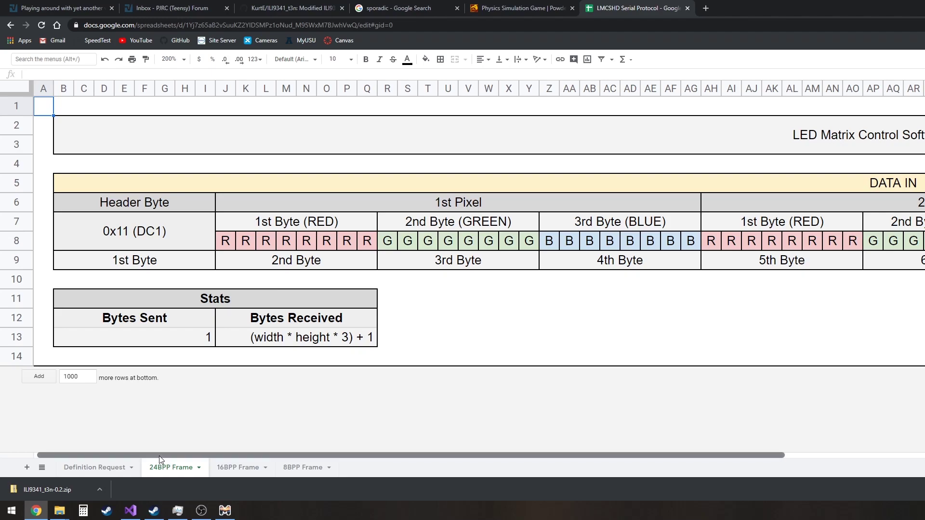
Step: Tour the Definition Request, 24BPP, 16BPP and 8BPP Frame sheets, ending on the 24BPP header byte 0x11
click(92, 470)
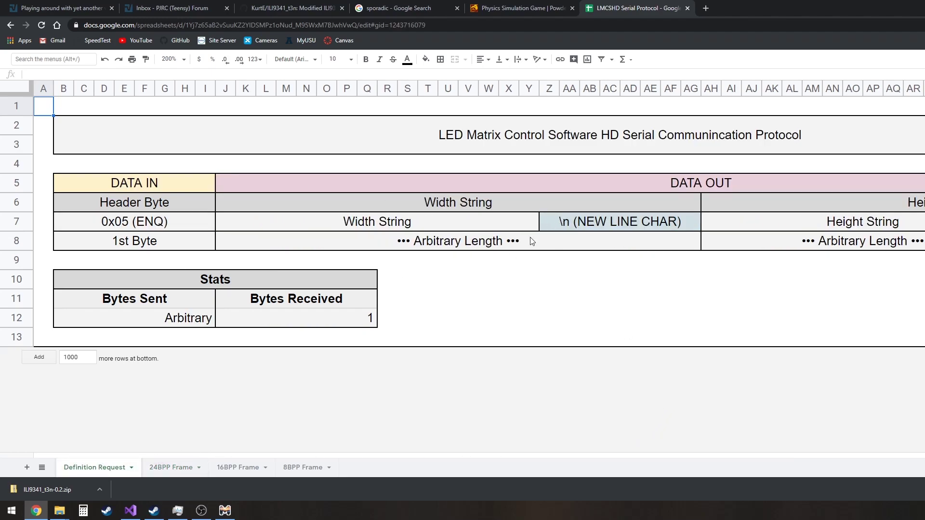
click(172, 469)
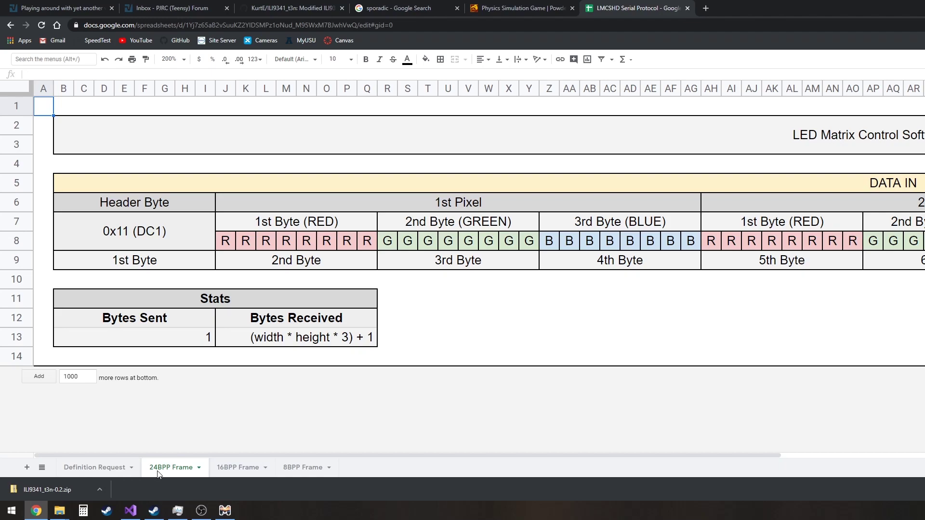
click(231, 470)
click(297, 469)
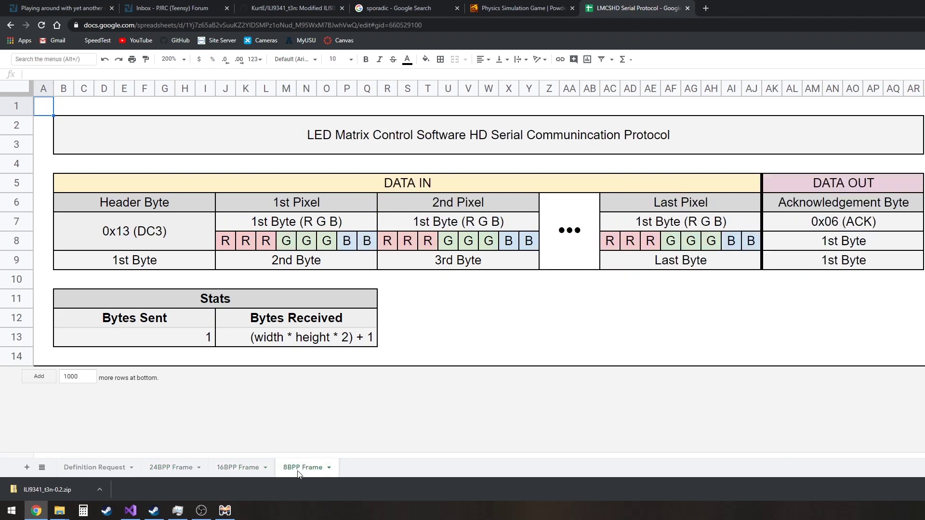
click(169, 469)
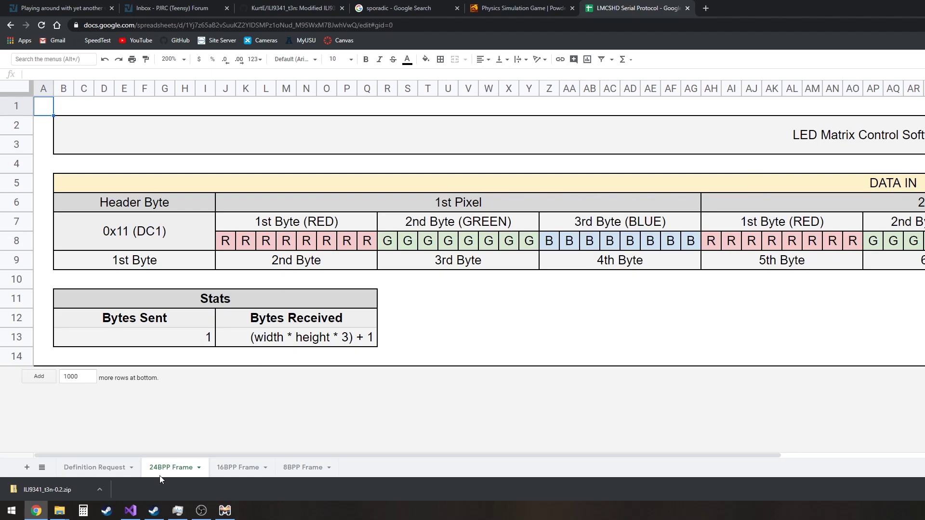
click(135, 233)
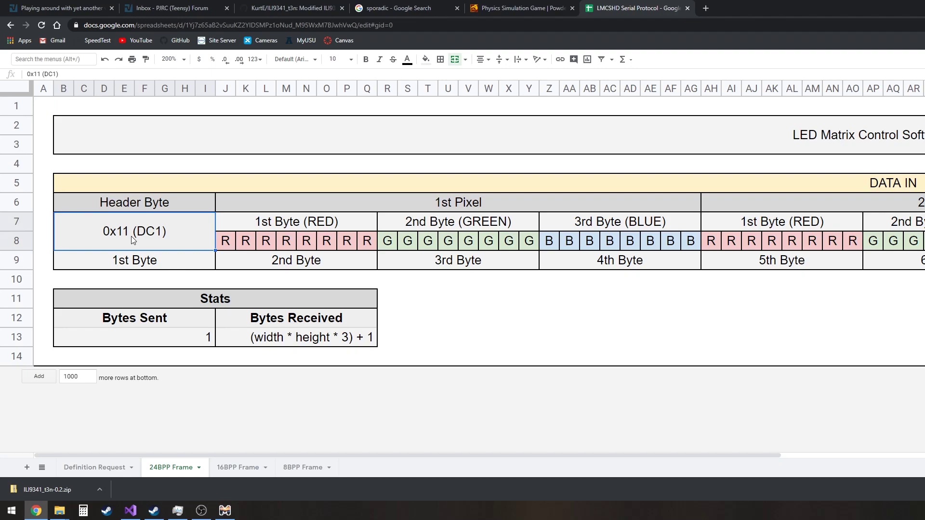
Step: Return to the 24BPP Frame sheet and highlight the 1st Pixel block
click(104, 469)
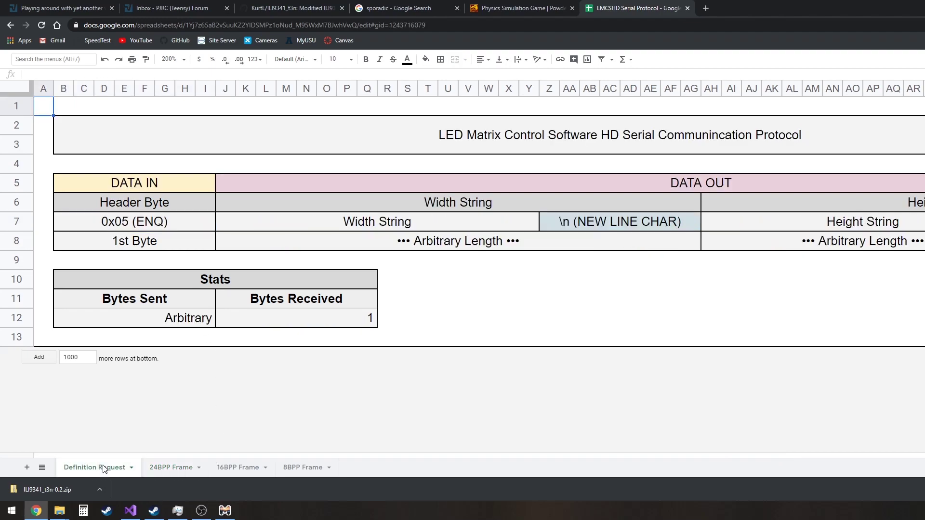
click(164, 470)
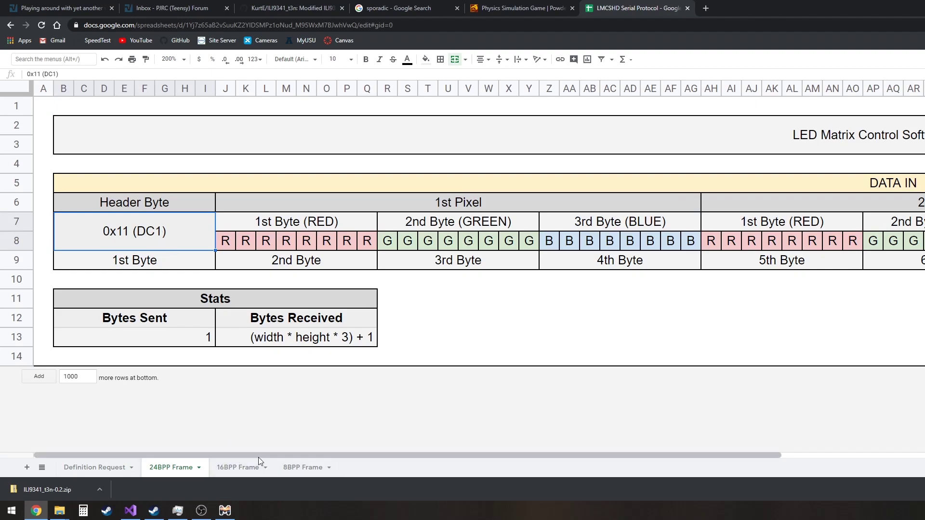
drag(258, 458, 173, 448)
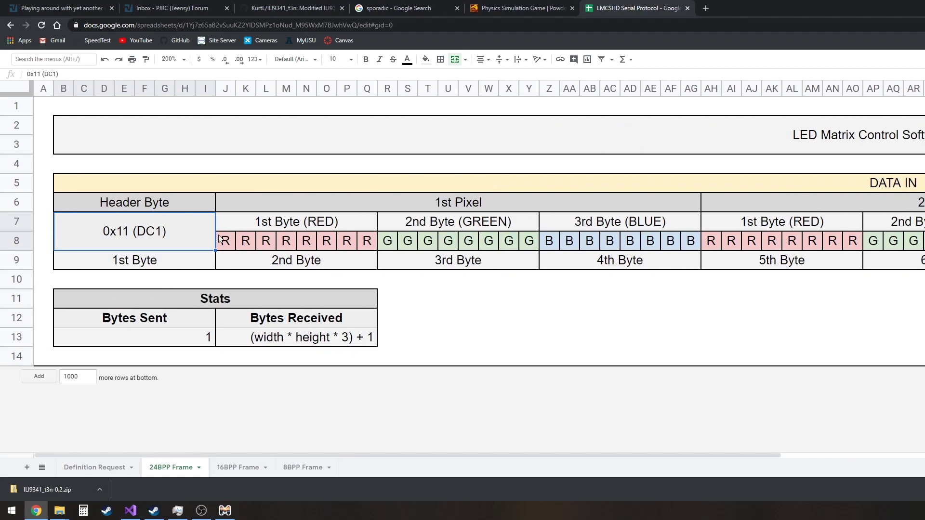
click(241, 202)
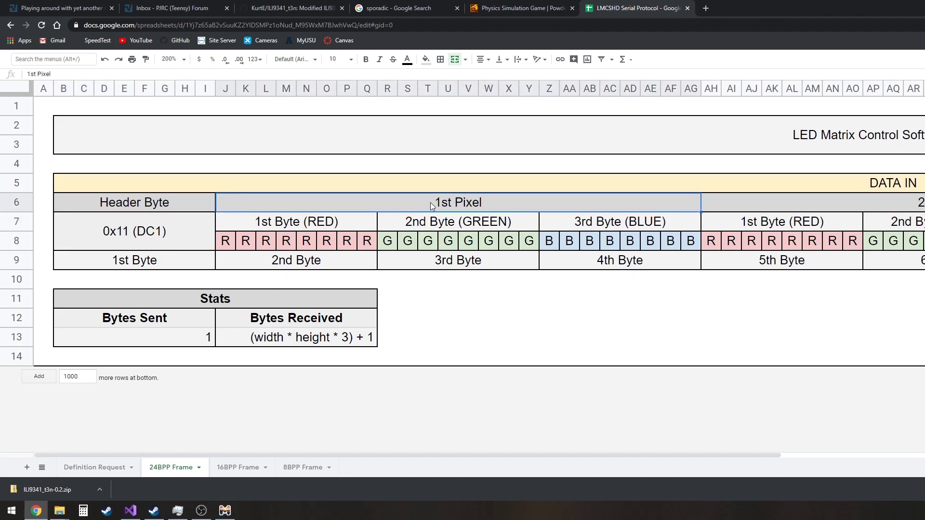
drag(375, 205, 372, 267)
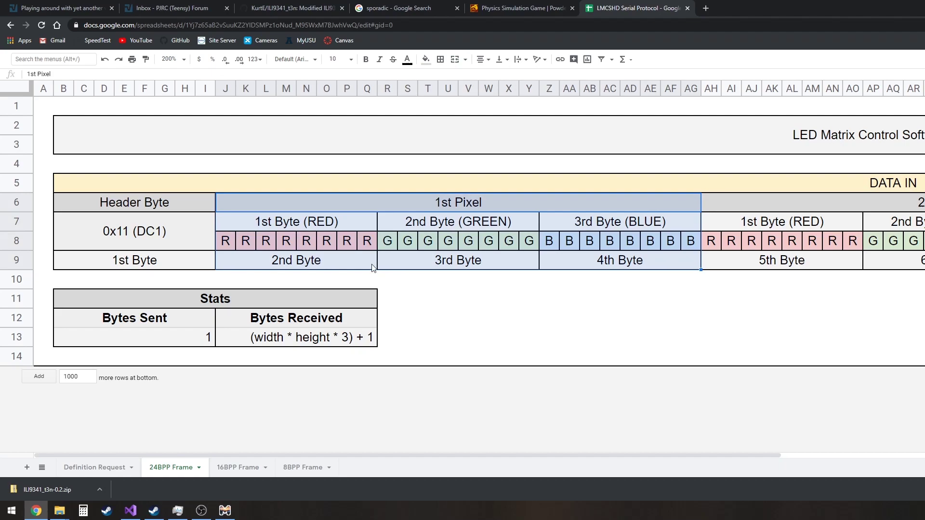
Step: Highlight the red bit cells, all 24 bits, the R cells J8:Q8, then the whole 1st Pixel block
click(228, 243)
click(246, 241)
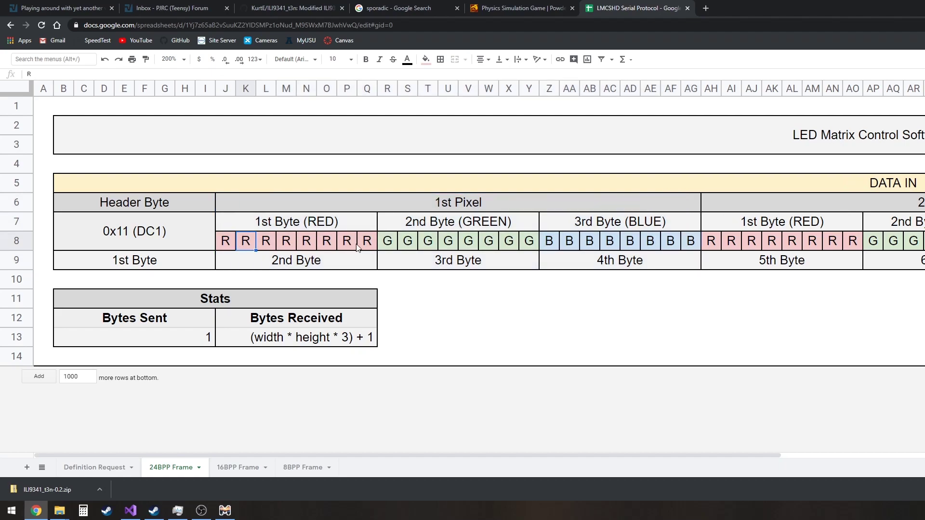
mouse_move(691, 241)
mouse_down()
mouse_move(222, 241)
mouse_move(692, 244)
mouse_up()
click(266, 260)
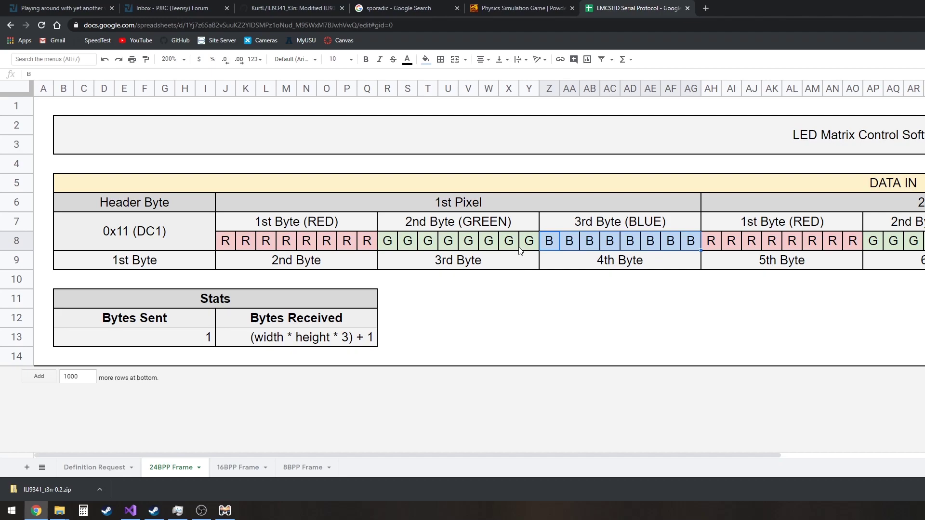
drag(285, 206, 653, 265)
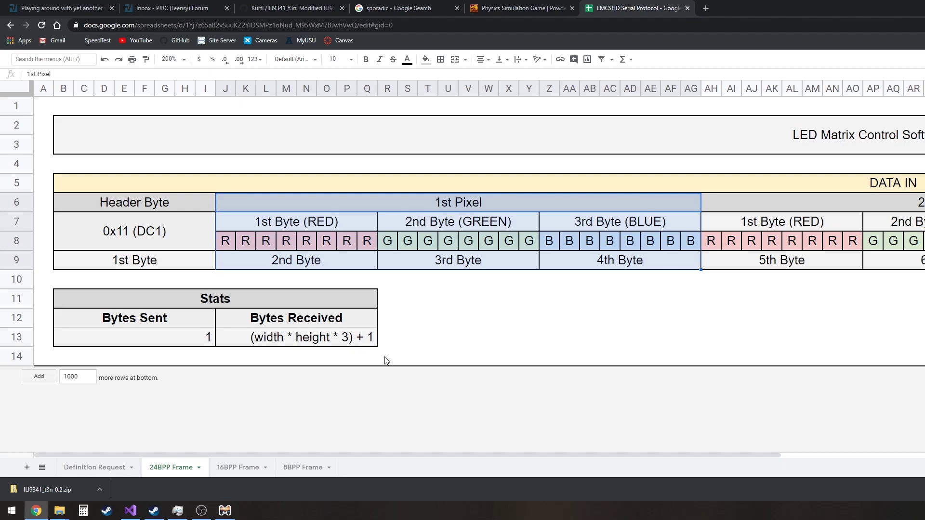
Step: Switch to the 16BPP Frame sheet and highlight the 1st Pixel block J6:Y9 and its byte cells
click(428, 319)
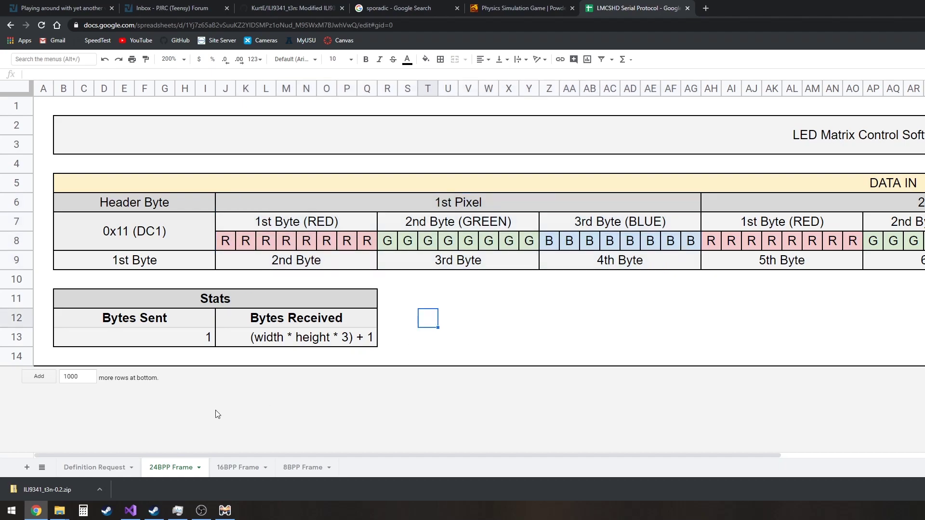
click(225, 470)
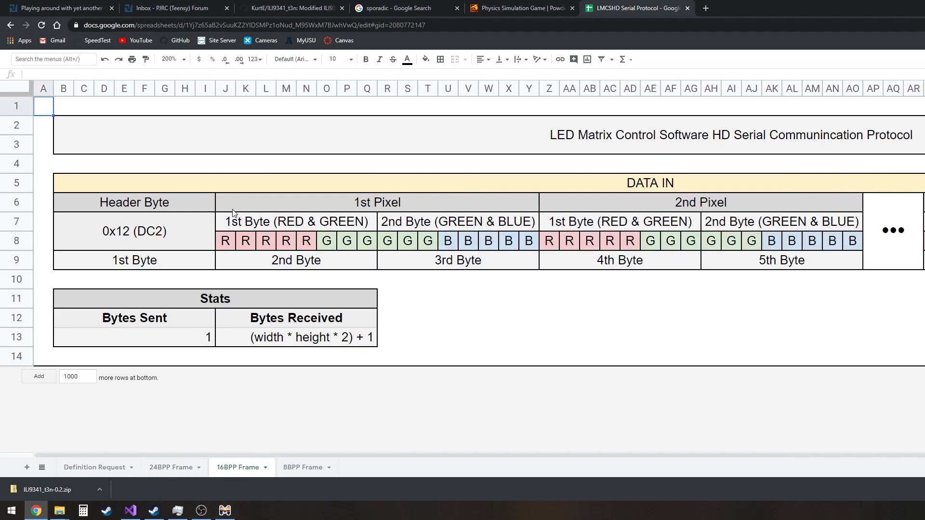
drag(366, 208, 380, 258)
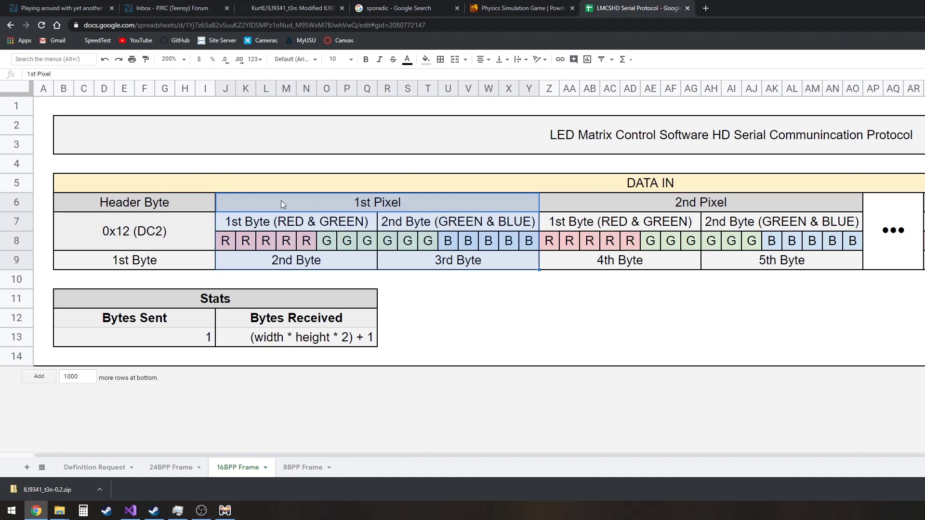
click(448, 297)
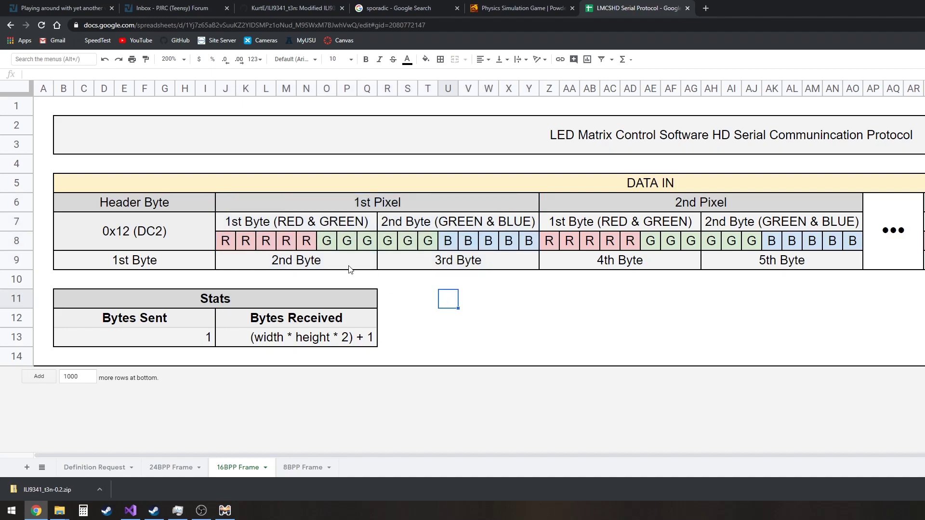
drag(350, 268, 428, 264)
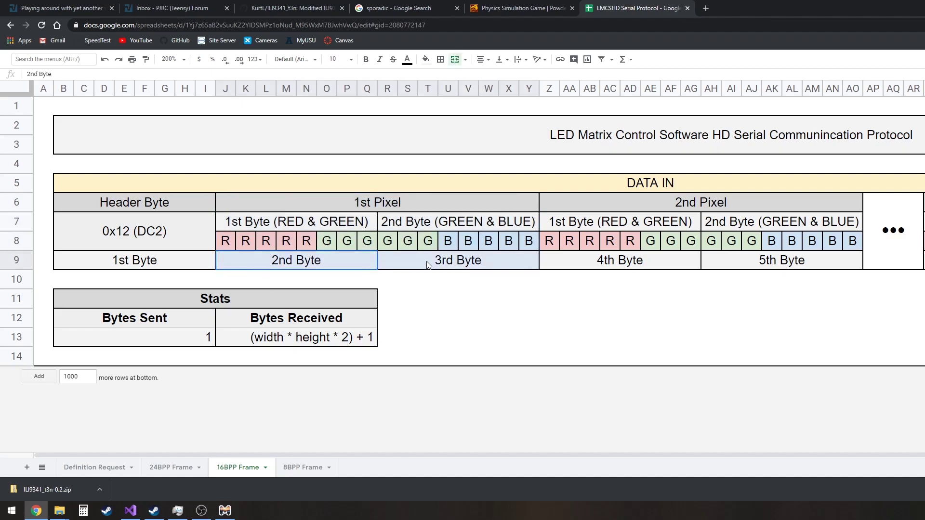
click(429, 300)
Step: Highlight the five red bits, the six green bits across both bytes, then both bytes of the pixel
drag(223, 242, 307, 241)
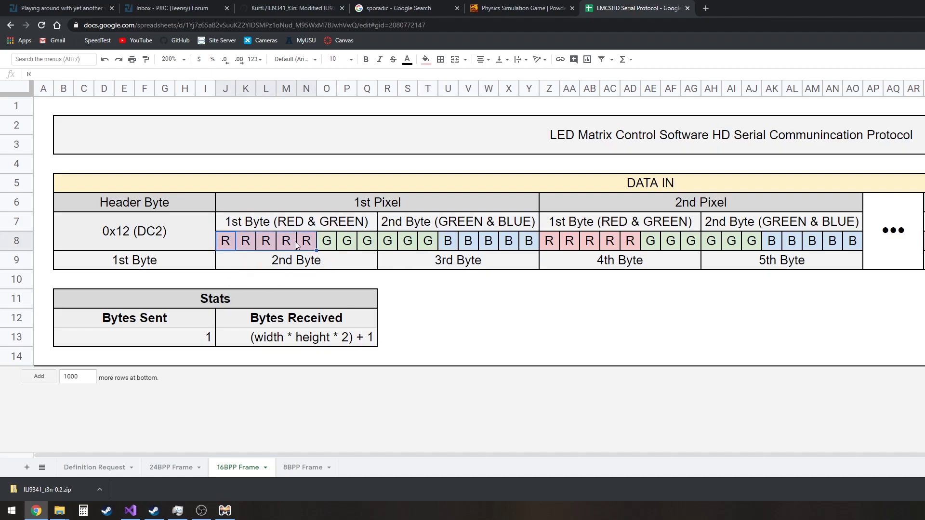
drag(327, 241, 357, 245)
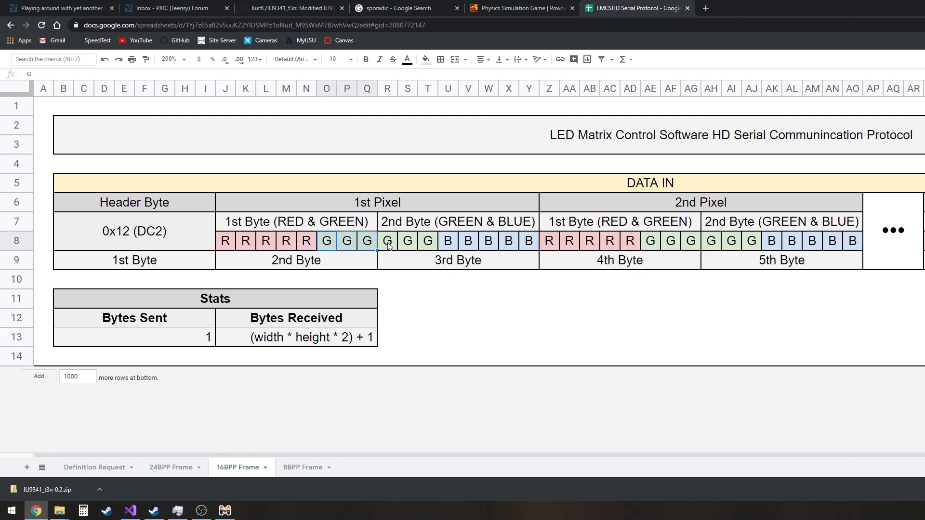
drag(389, 246, 426, 244)
drag(331, 245, 421, 245)
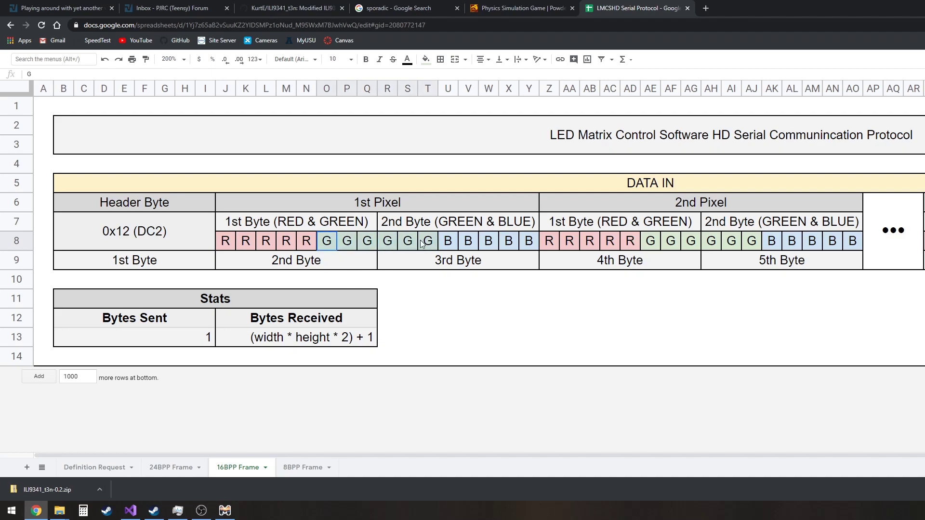
click(428, 299)
drag(327, 243, 367, 242)
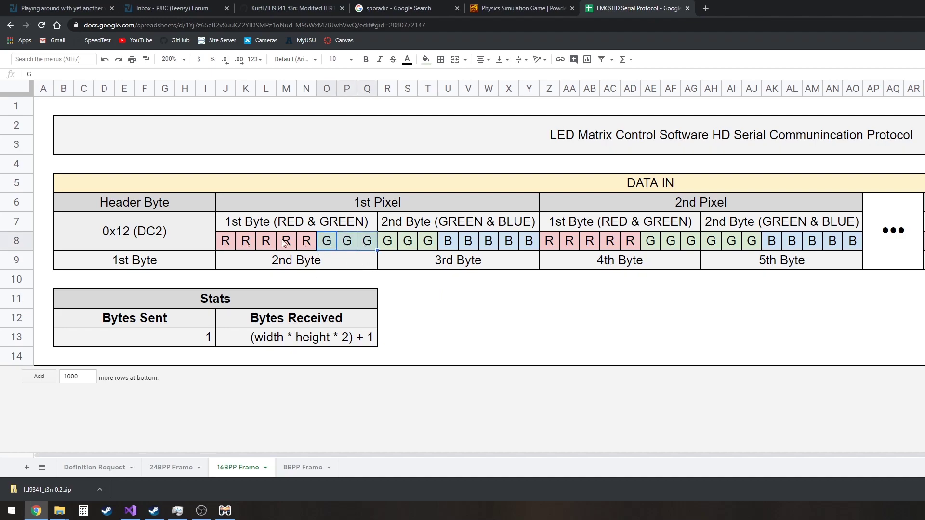
drag(393, 244, 529, 244)
click(431, 323)
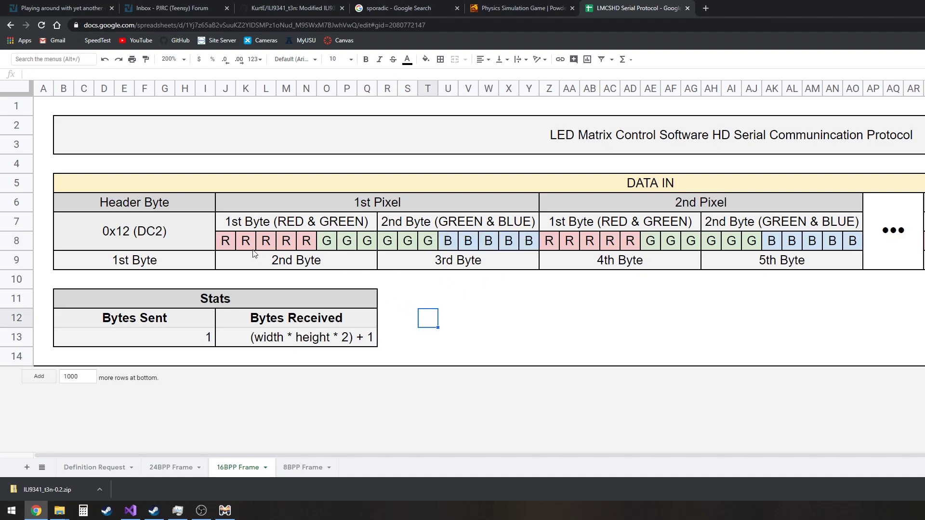
click(236, 229)
drag(237, 229, 515, 243)
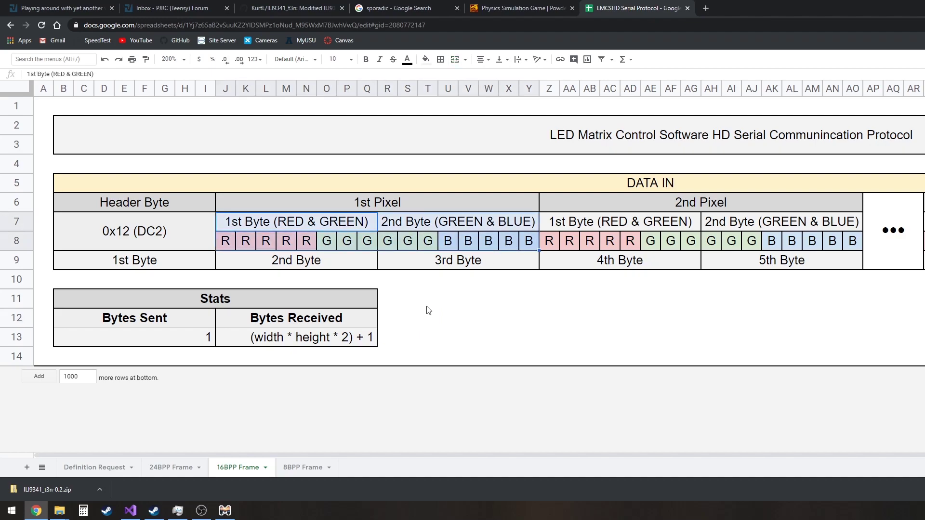
Step: Bring LED Matrix Control Software HD forward and show Serial > Color Mode's 24bpp, 16bpp and 8bpp options
click(233, 513)
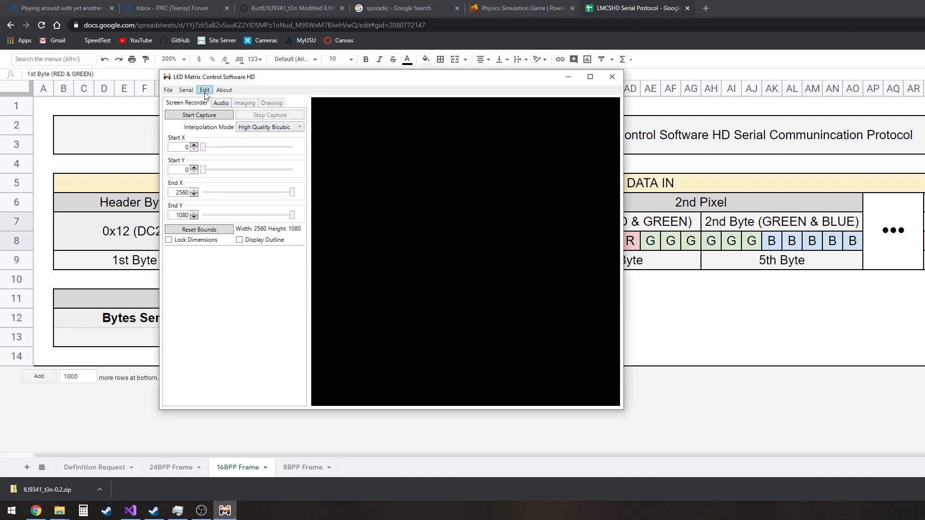
click(186, 90)
mouse_move(201, 122)
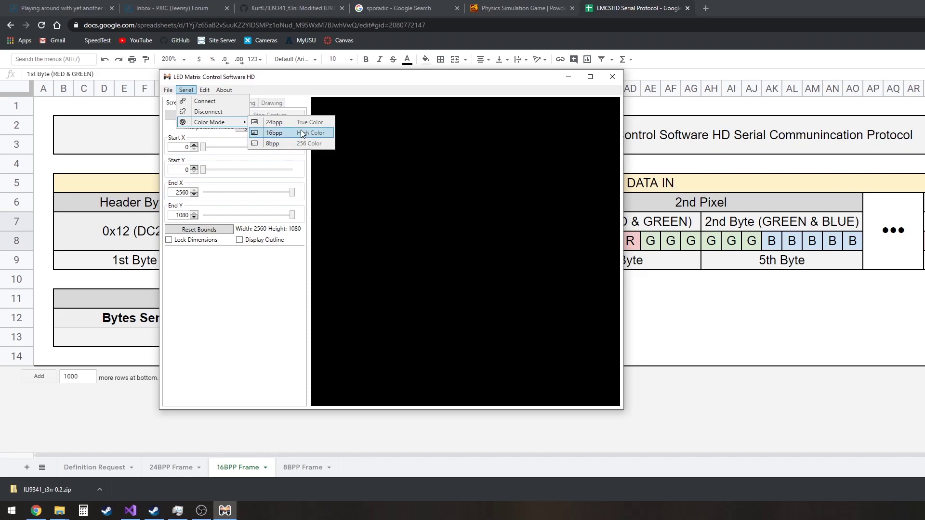
Step: Return to the 16BPP Frame sheet and repeatedly highlight the red bits and the six green bits
click(728, 317)
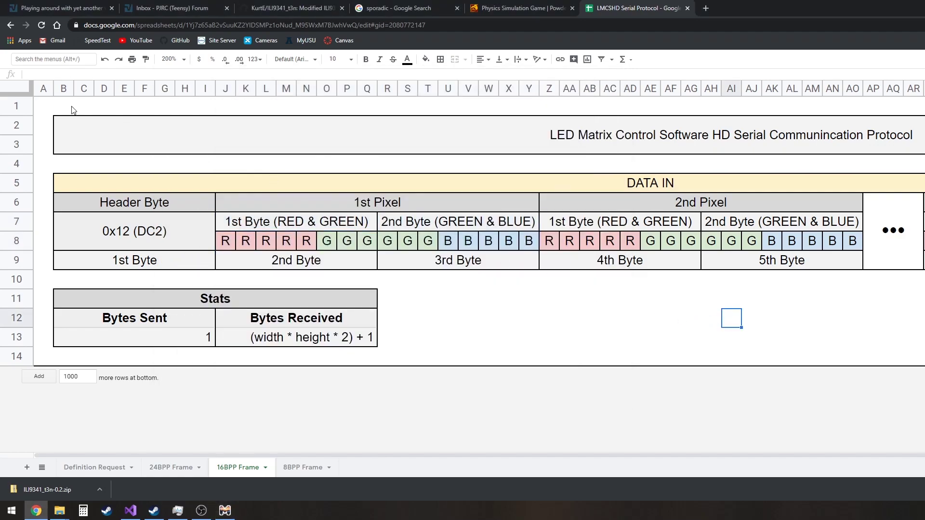
click(50, 106)
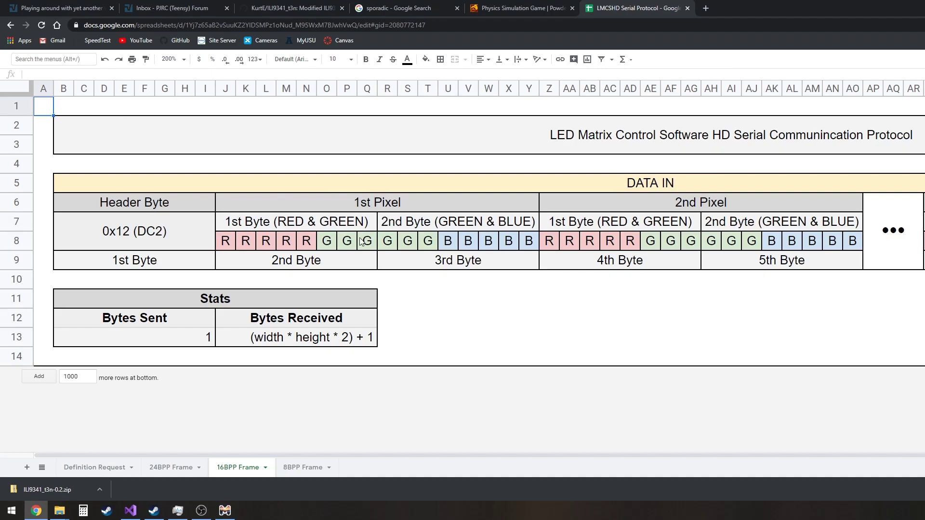
drag(225, 241, 529, 241)
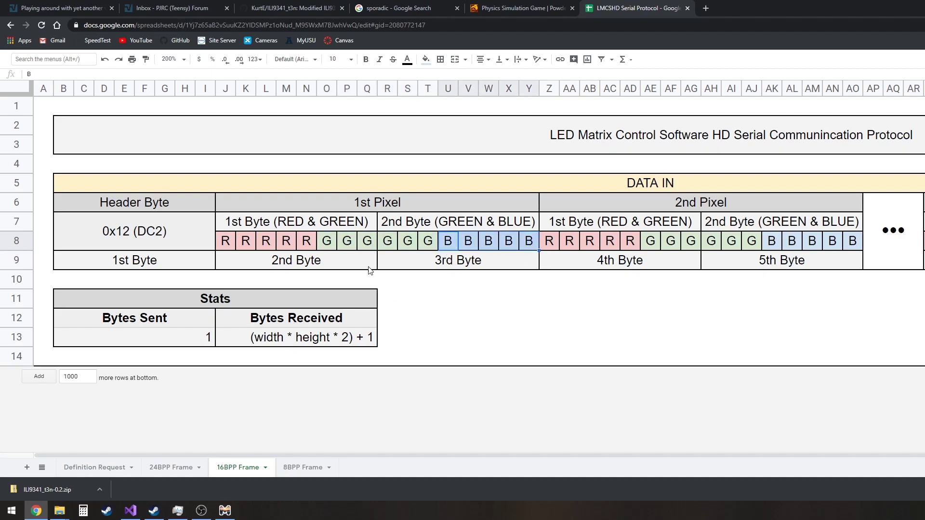
drag(327, 240, 436, 241)
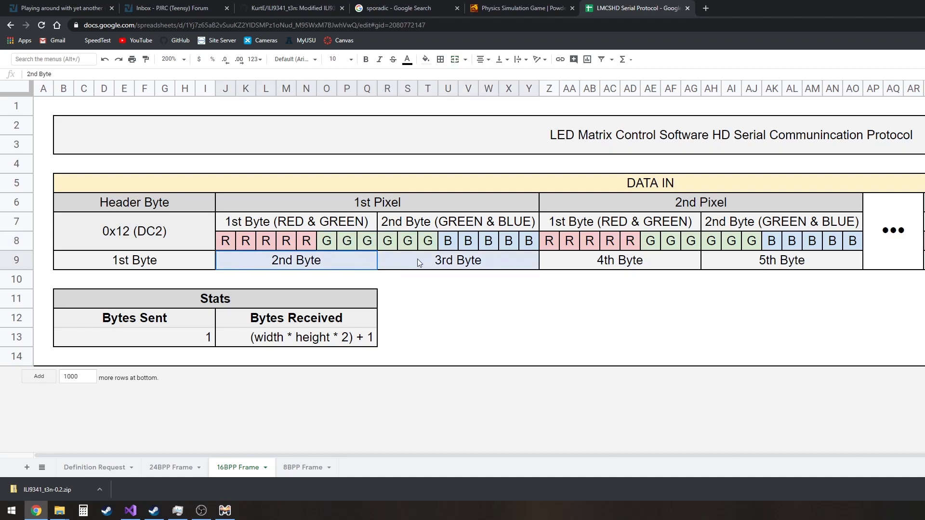
click(444, 301)
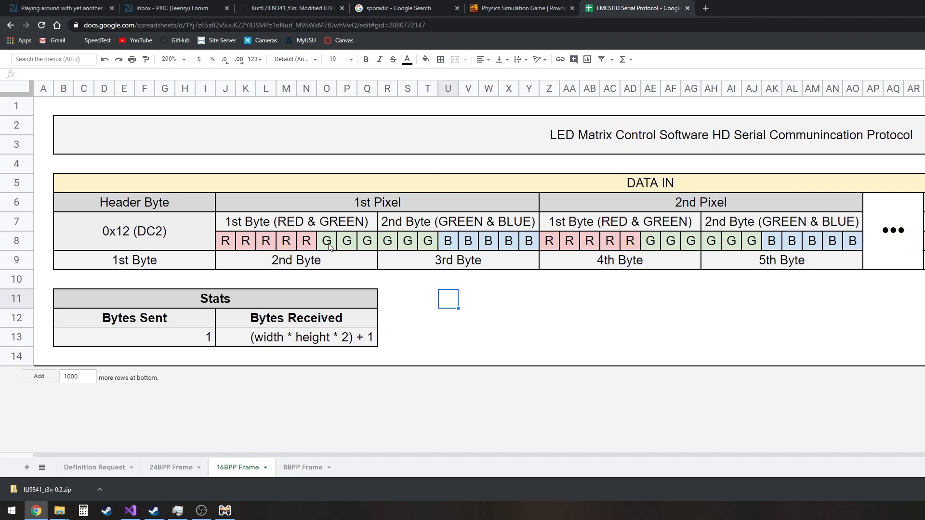
drag(329, 246, 429, 248)
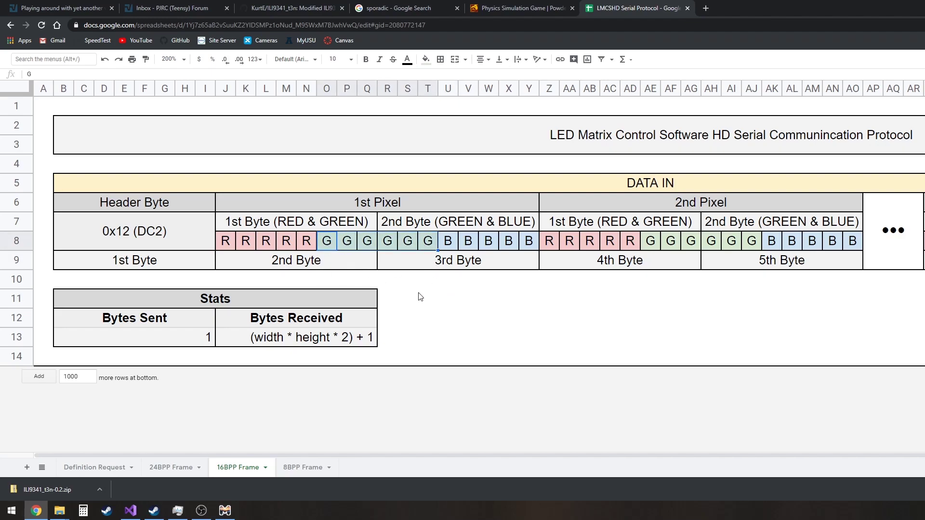
click(408, 299)
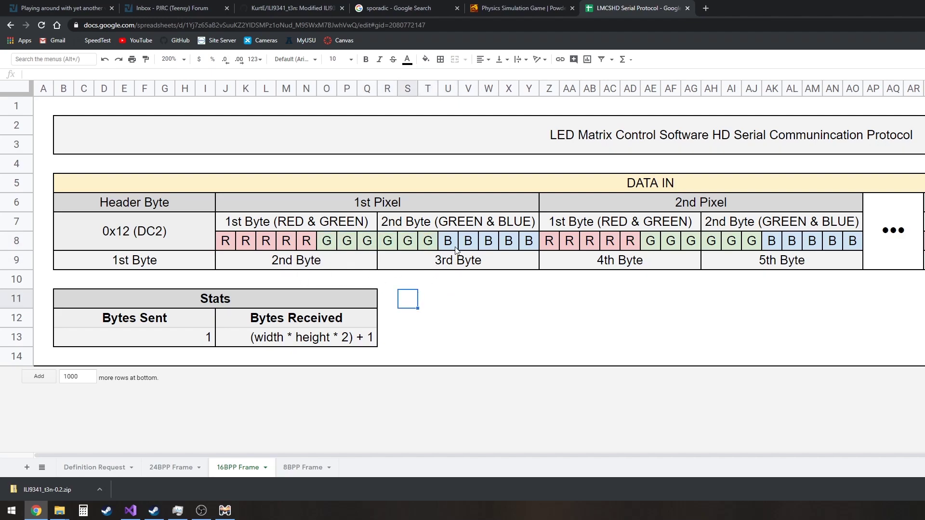
drag(432, 248, 327, 243)
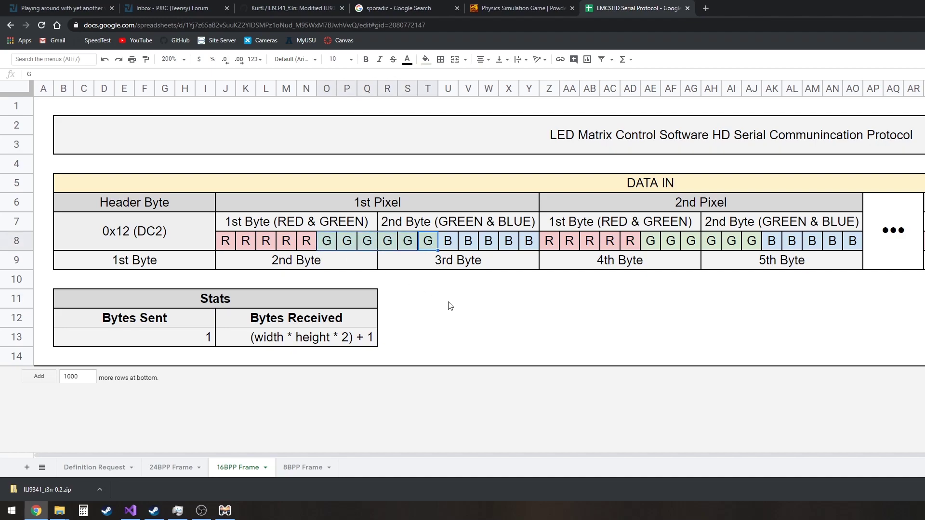
click(428, 299)
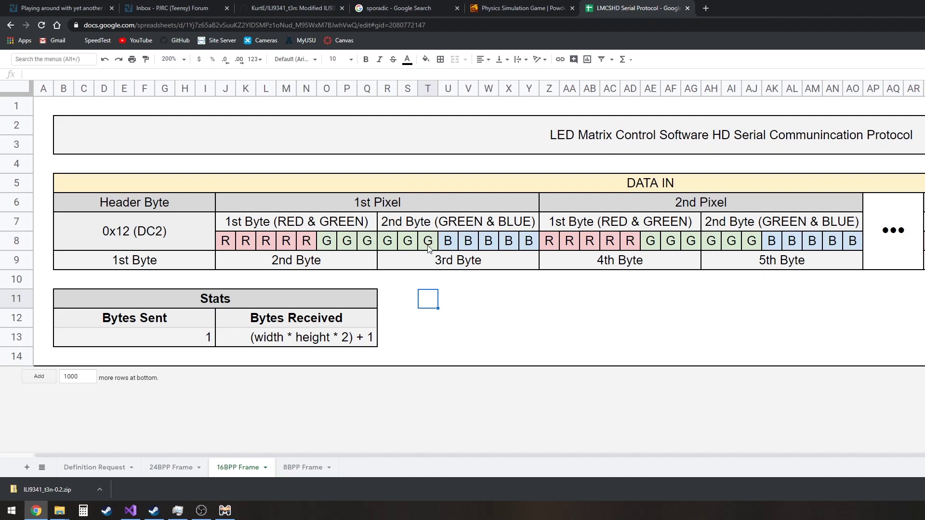
Step: Highlight the last green bit, then the five red bits of the first byte
click(429, 244)
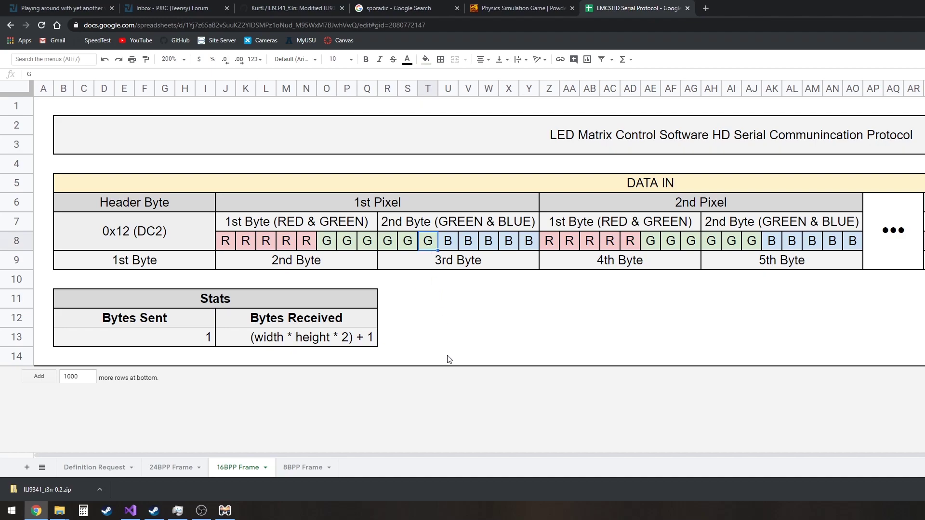
drag(226, 243, 304, 247)
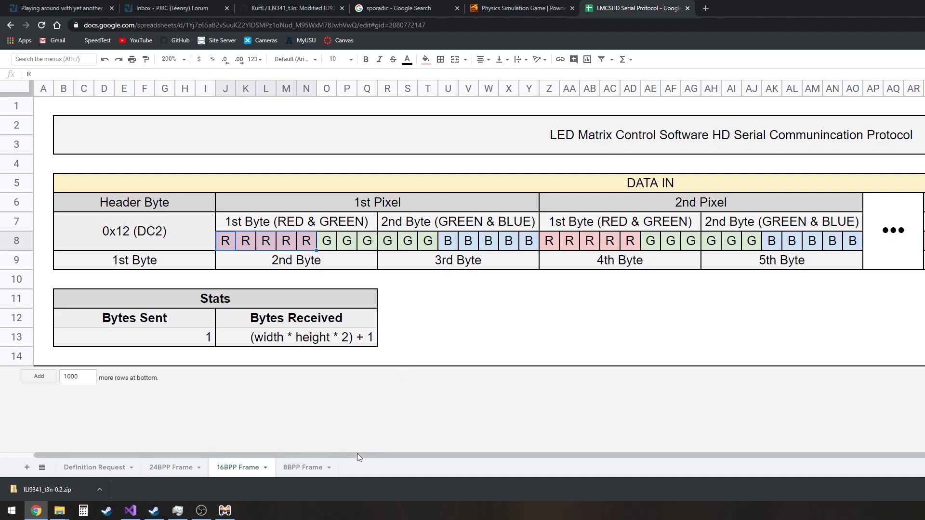
click(453, 246)
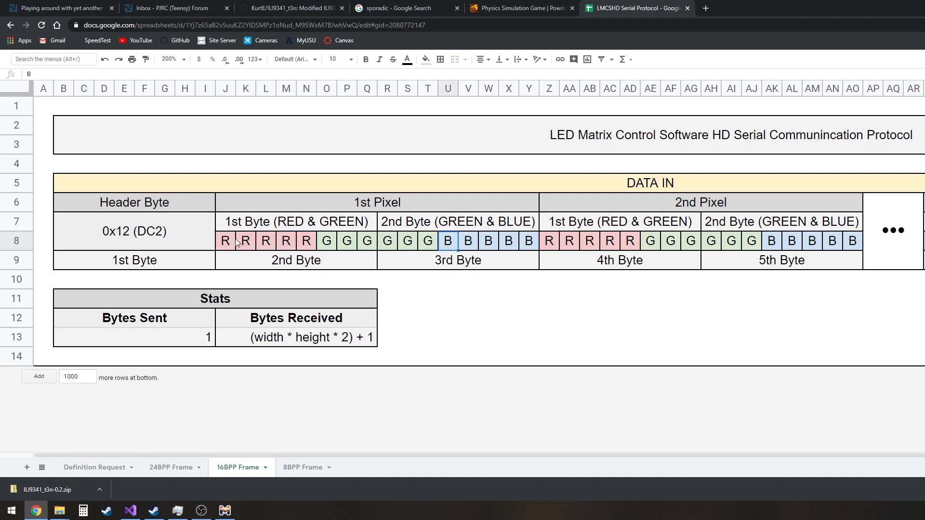
drag(229, 243, 428, 243)
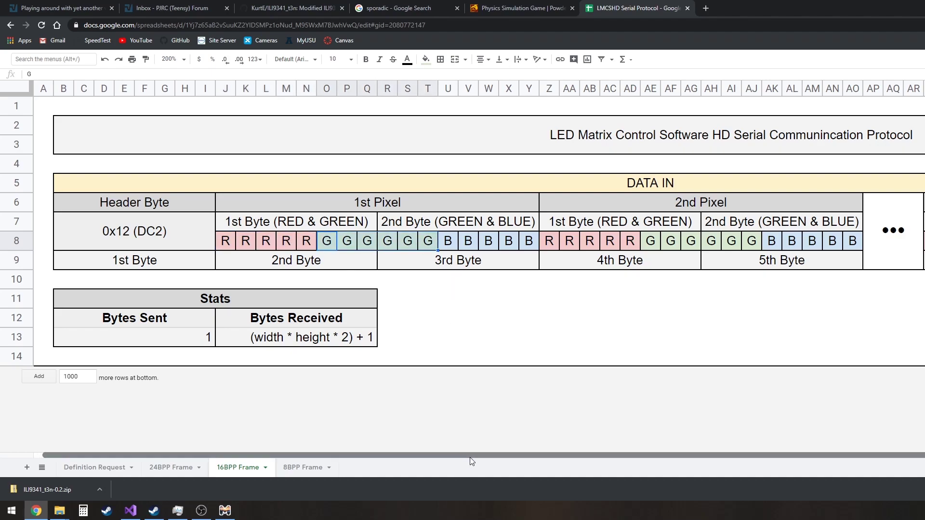
mouse_move(453, 453)
mouse_down()
mouse_move(700, 439)
mouse_move(469, 444)
mouse_up()
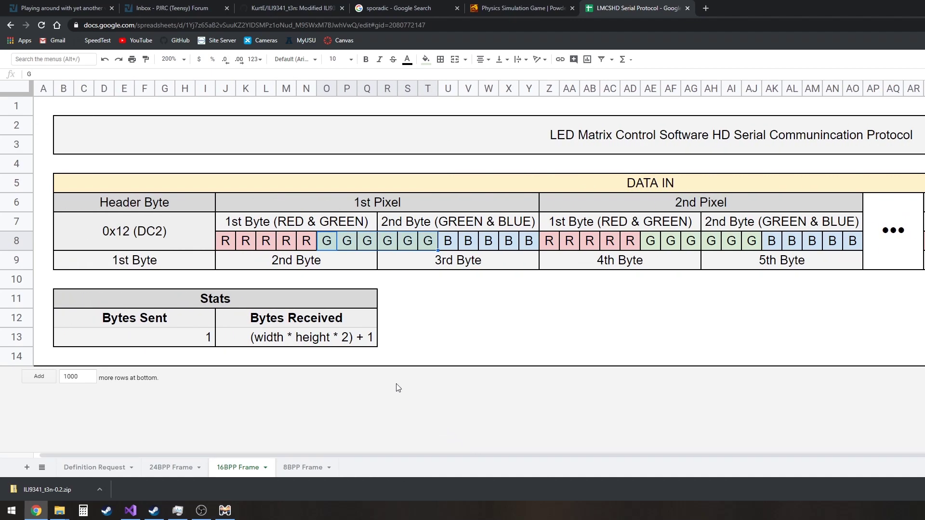
click(447, 283)
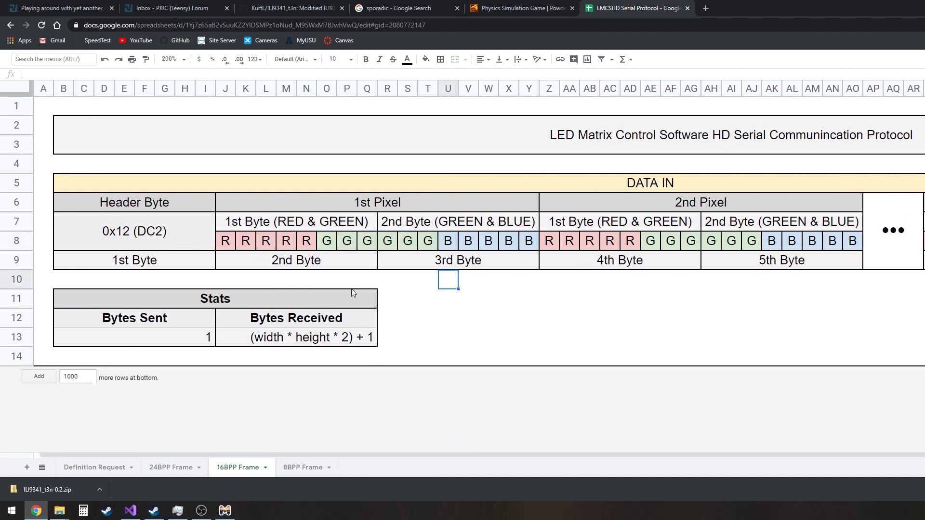
click(294, 471)
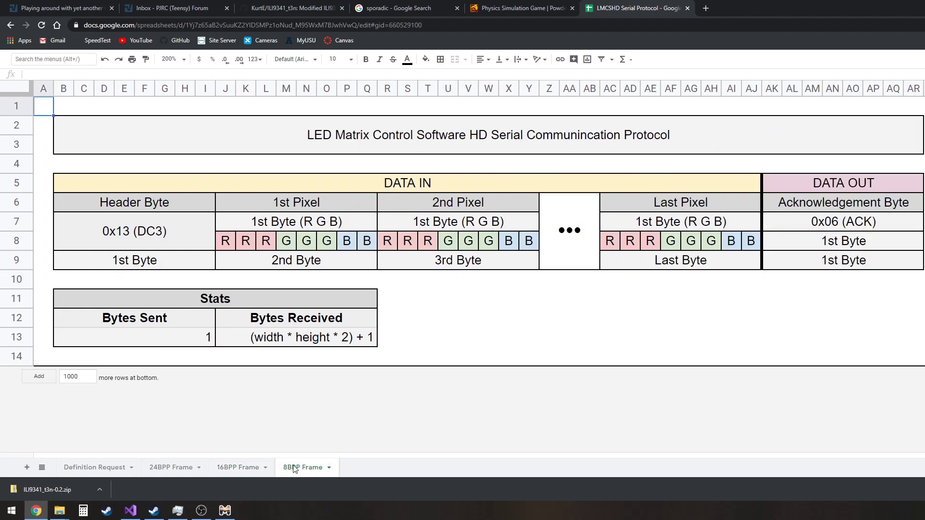
click(247, 226)
click(421, 288)
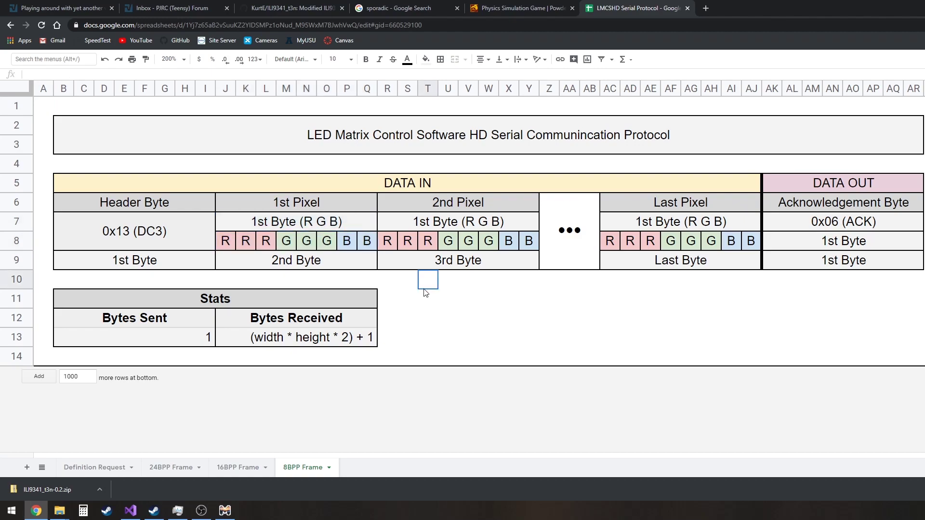
click(229, 240)
drag(230, 239, 368, 247)
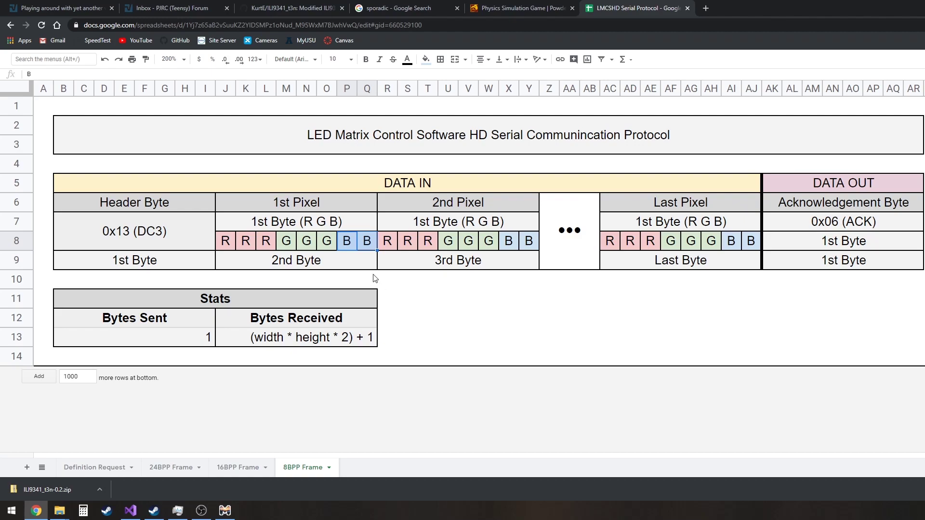
click(357, 262)
drag(346, 241, 366, 243)
click(415, 285)
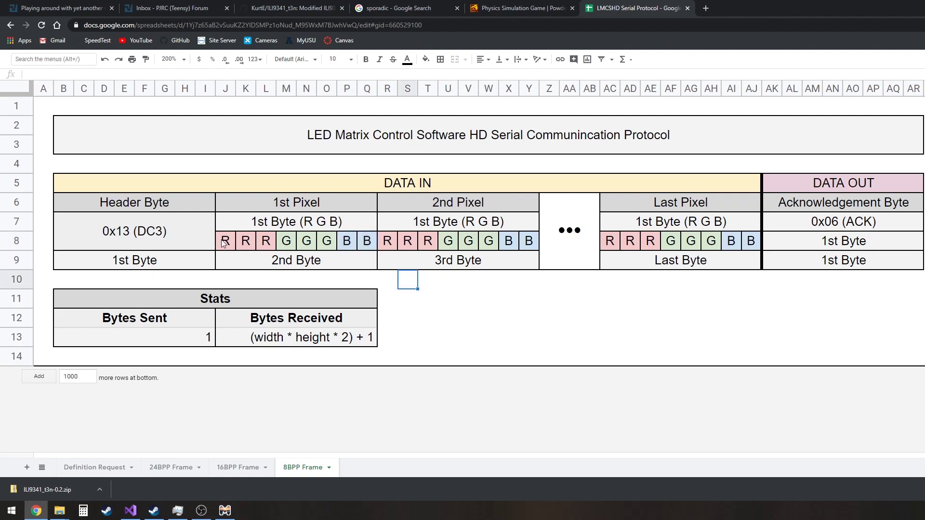
drag(222, 242, 370, 239)
click(452, 308)
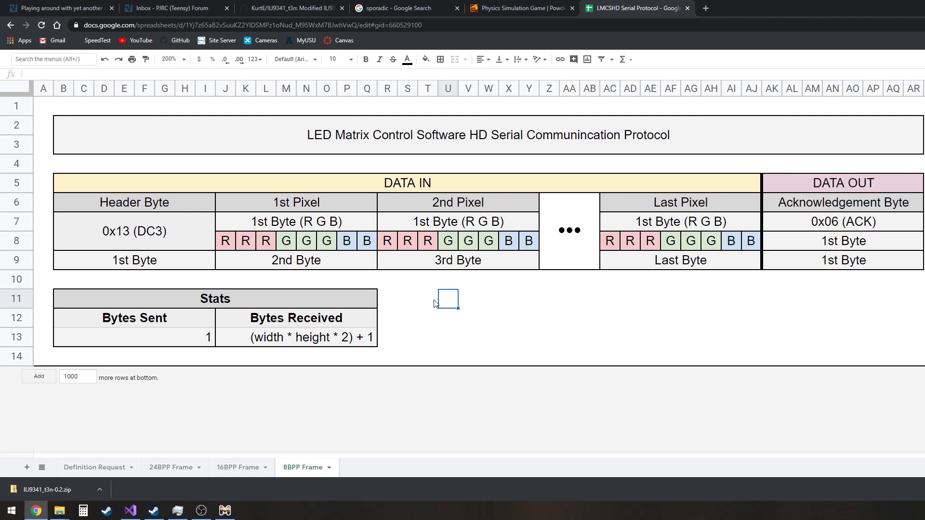
drag(228, 242, 366, 244)
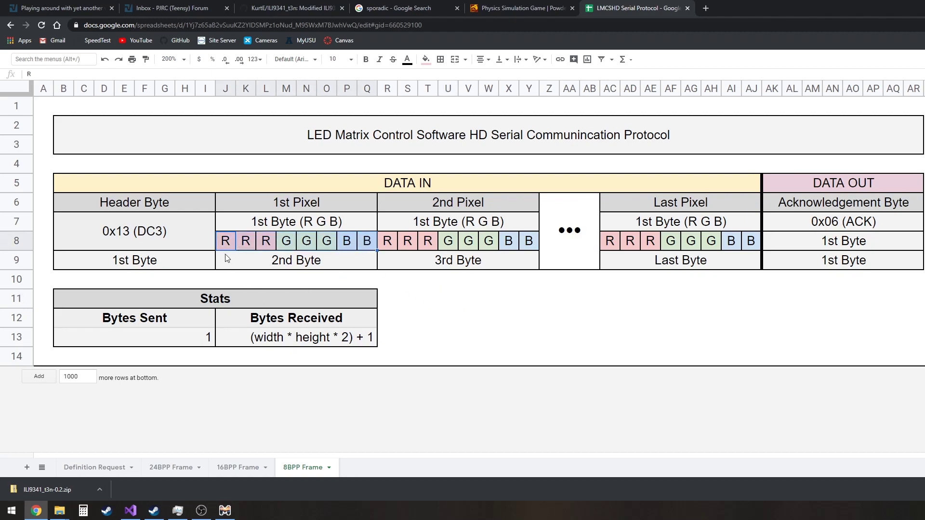
drag(230, 242, 366, 242)
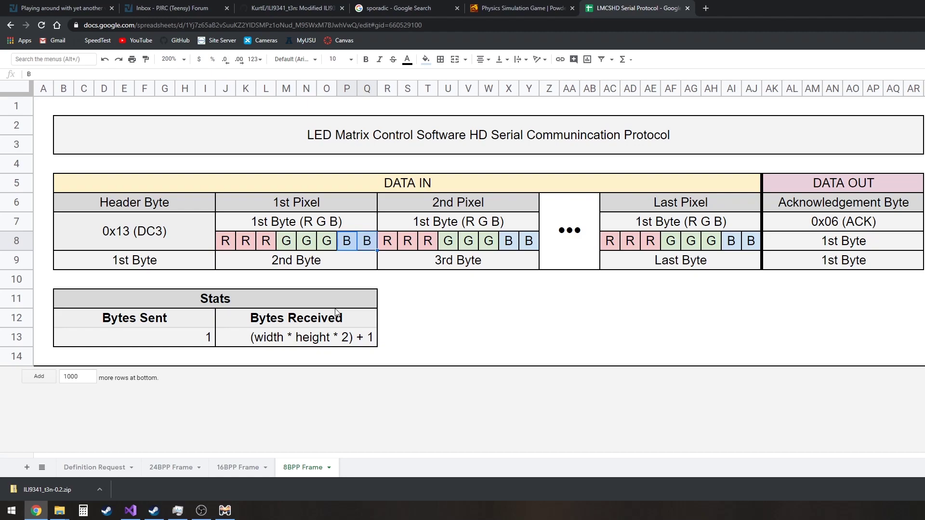
click(272, 242)
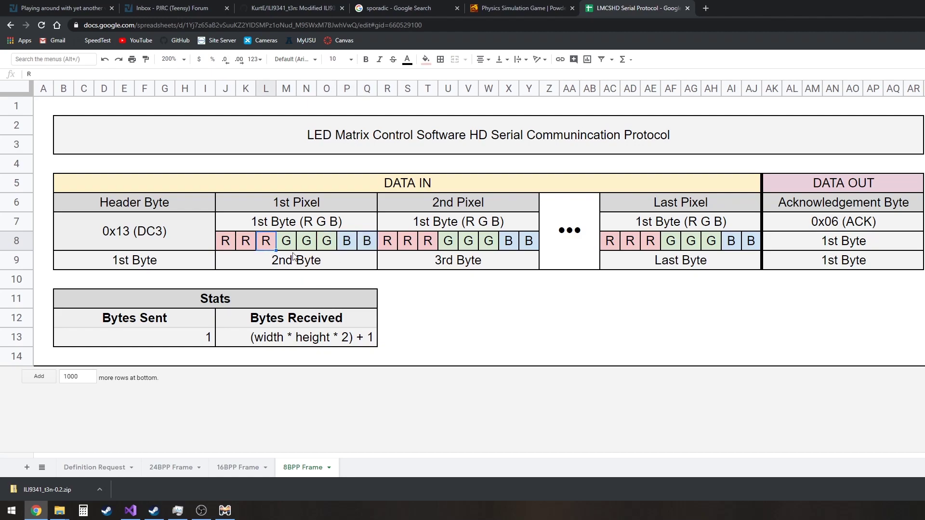
click(321, 241)
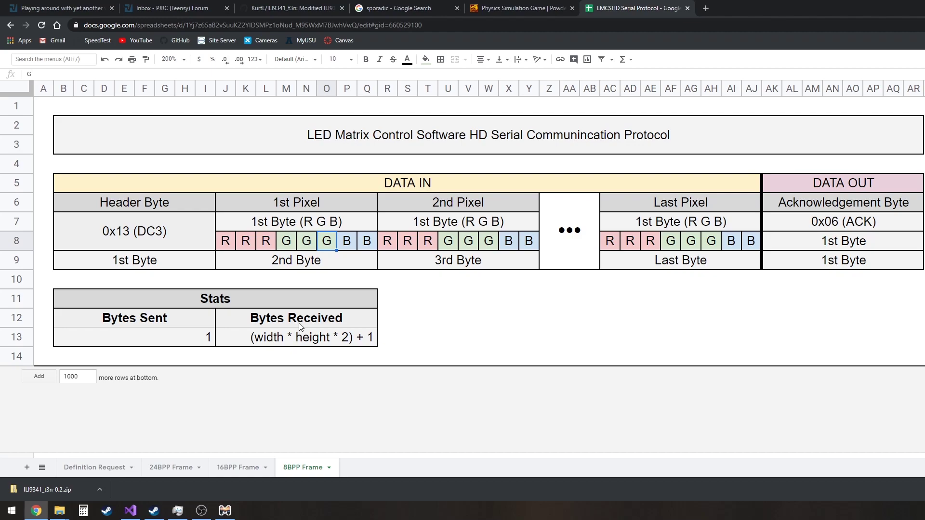
drag(224, 245, 369, 245)
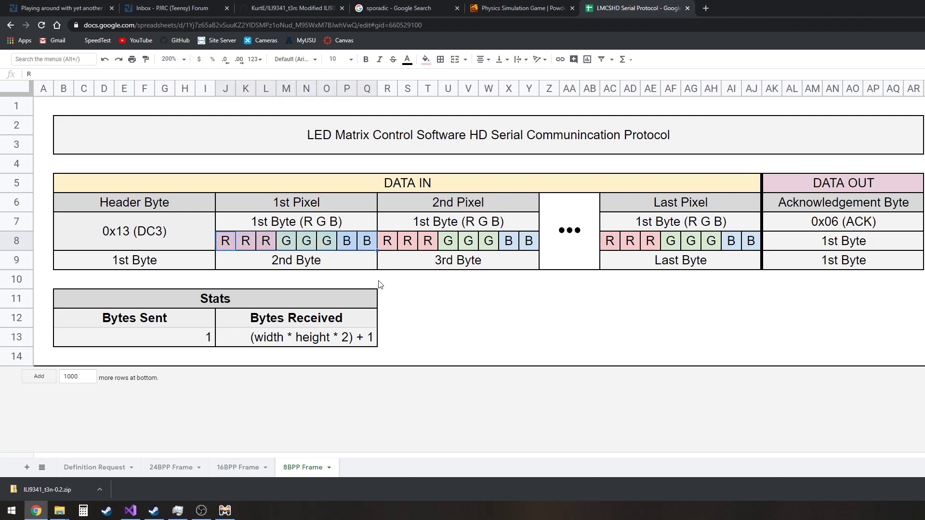
Step: Correct the 8BPP Frame Bytes Received cell to read (width * height) + 1
click(346, 340)
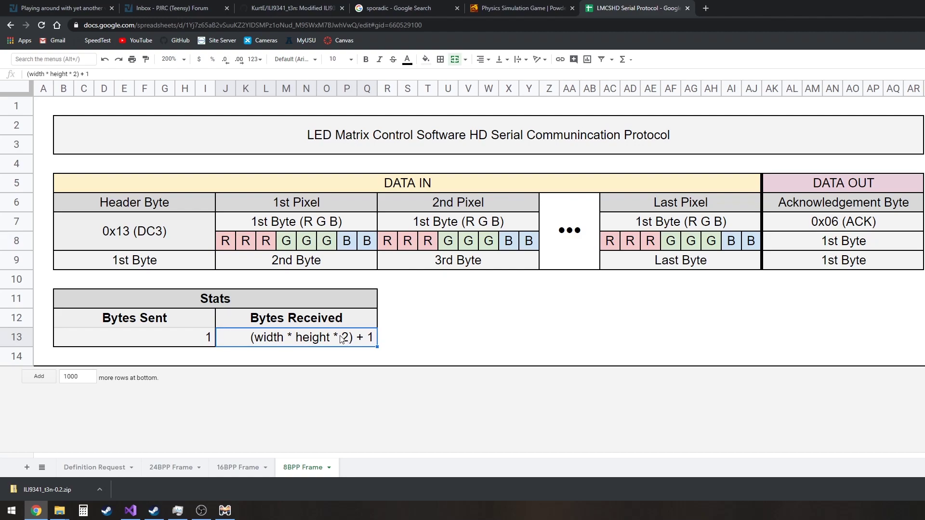
double_click(347, 338)
key(BackSpace)
key(BackSpace)
key(BackSpace)
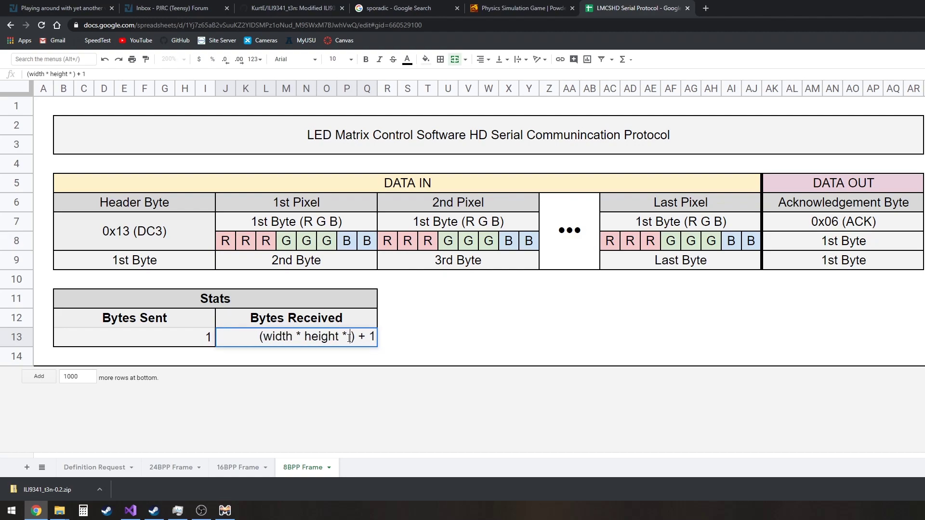
key(BackSpace)
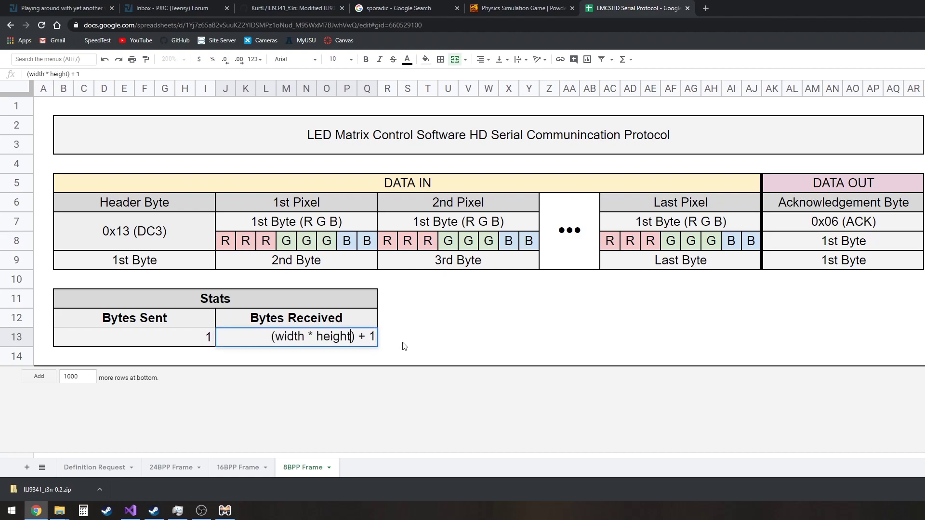
key(Return)
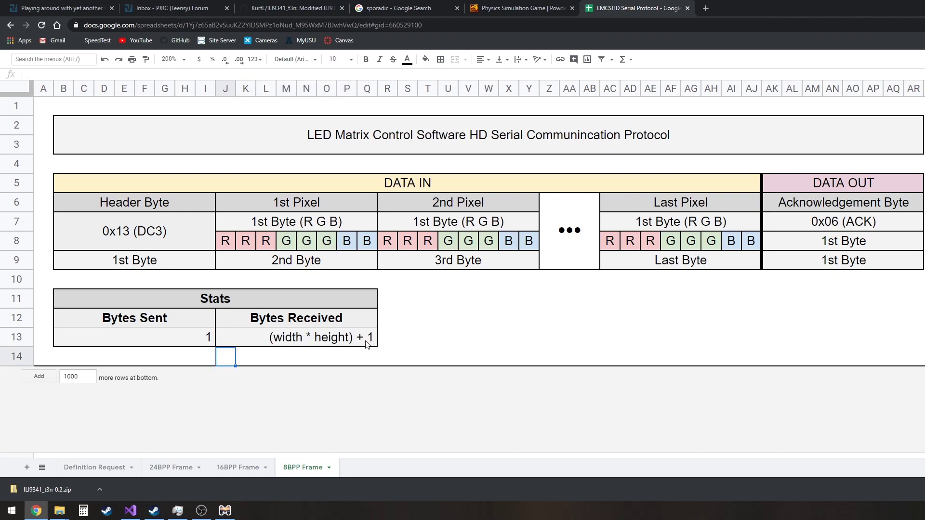
Step: Highlight the 8BPP 1st Pixel block, then the 1st Pixel block on the 24BPP Frame sheet
drag(292, 206, 309, 267)
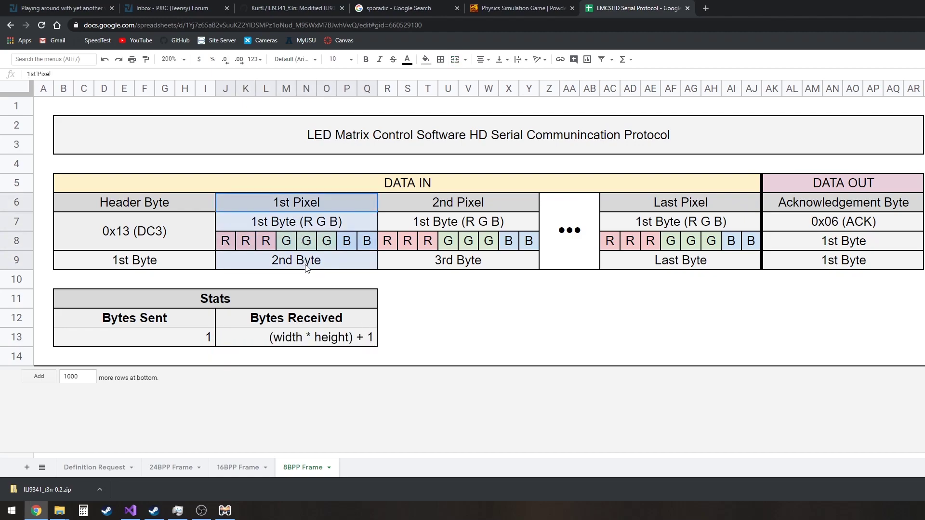
click(390, 301)
drag(295, 207, 300, 262)
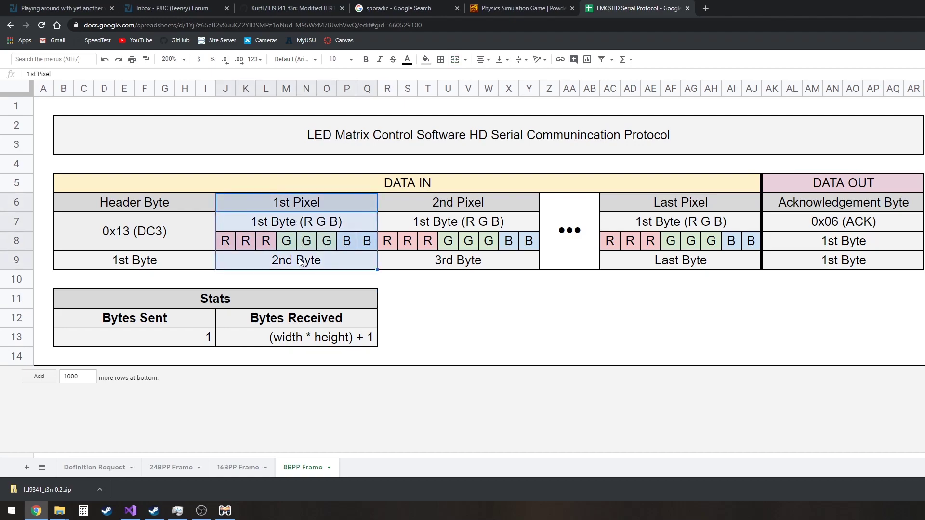
click(175, 467)
drag(371, 209, 387, 254)
click(451, 300)
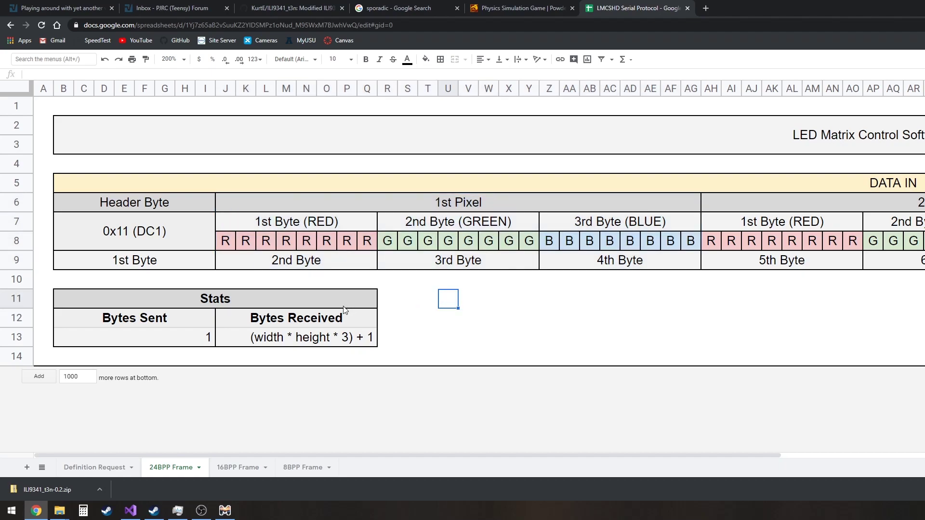
Step: On the 8BPP Frame sheet, highlight the 1st and 2nd Pixel blocks together
click(311, 468)
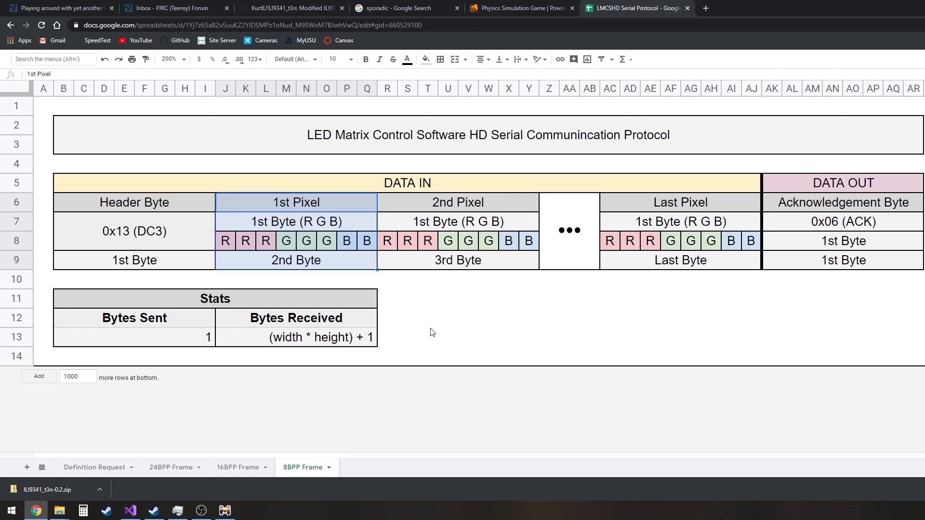
drag(420, 204, 366, 259)
click(506, 284)
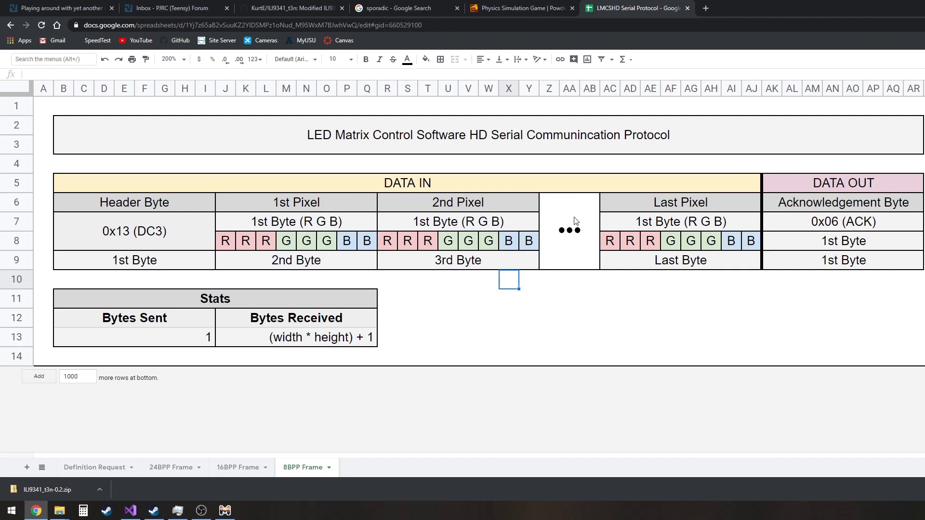
click(685, 306)
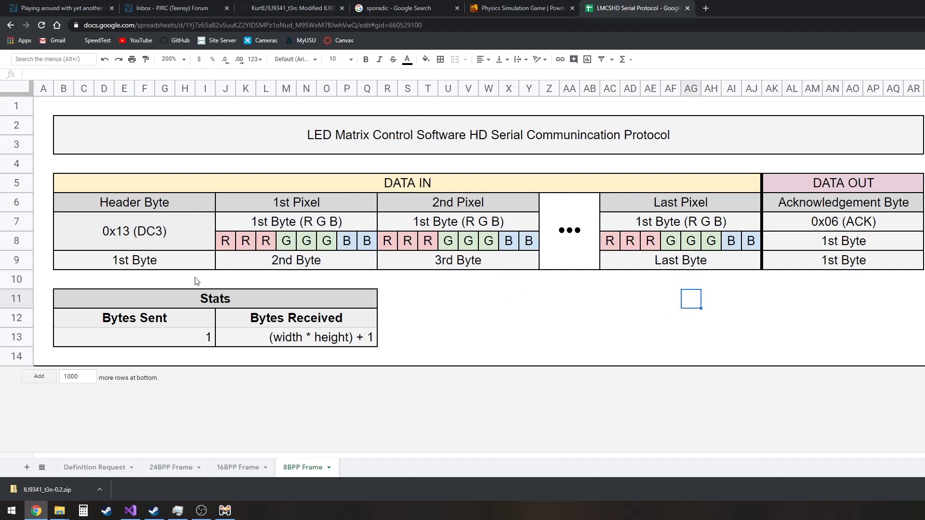
Step: Flip through the 24BPP and 16BPP Frame sheets back to 8BPP, then place the LED Matrix window over it
click(170, 468)
click(123, 235)
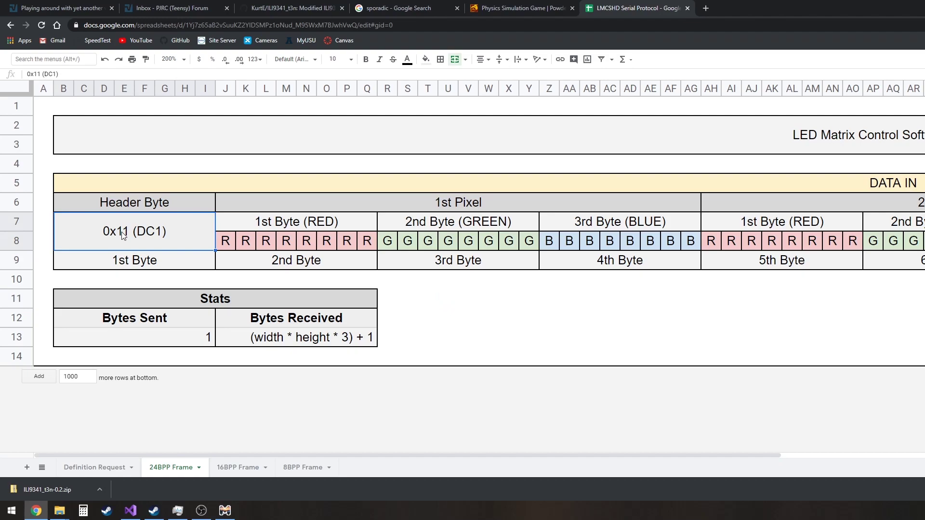
click(233, 471)
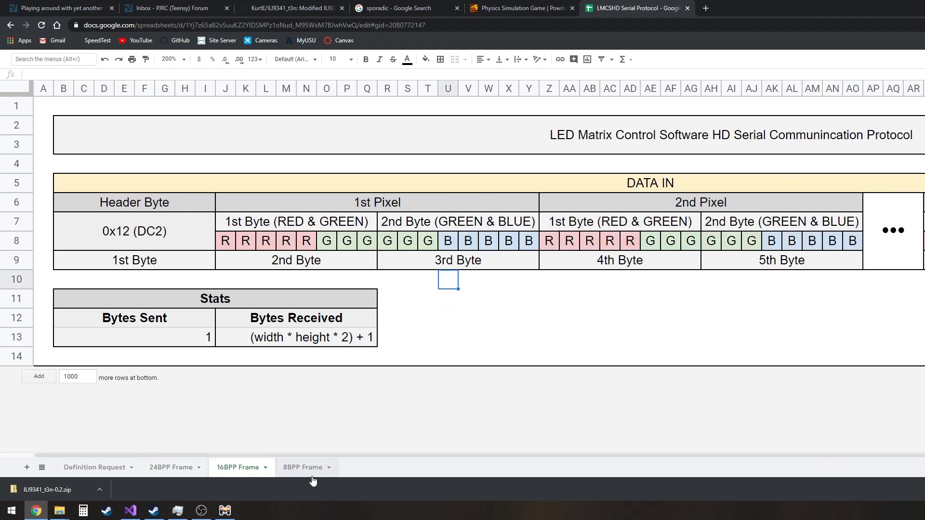
click(315, 470)
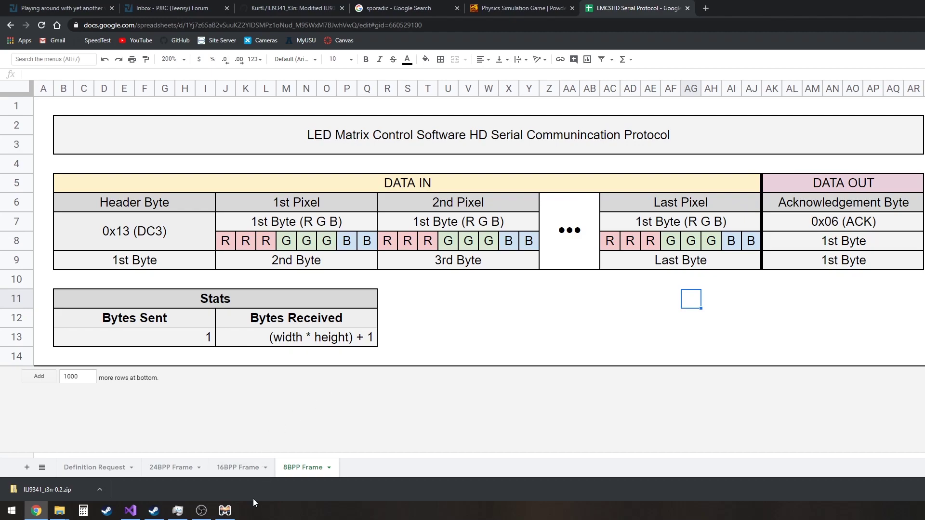
click(225, 511)
drag(407, 78, 516, 94)
Step: Choose 16bpp High Color as the serial color mode from the Serial menu
click(294, 108)
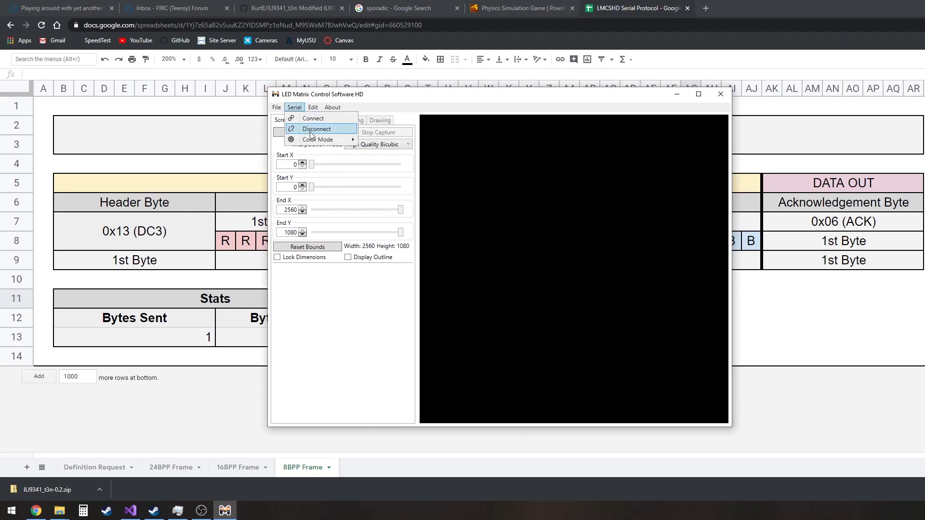
mouse_move(328, 140)
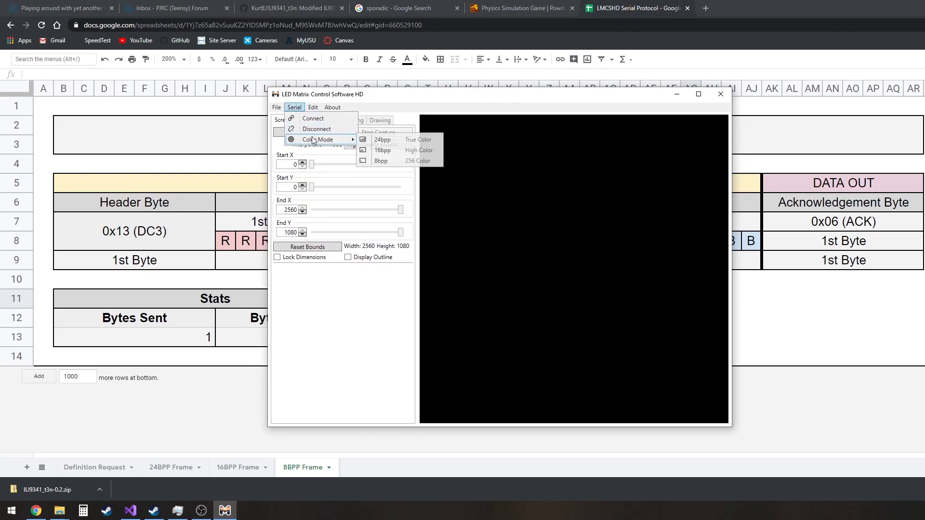
click(395, 150)
drag(385, 94, 485, 91)
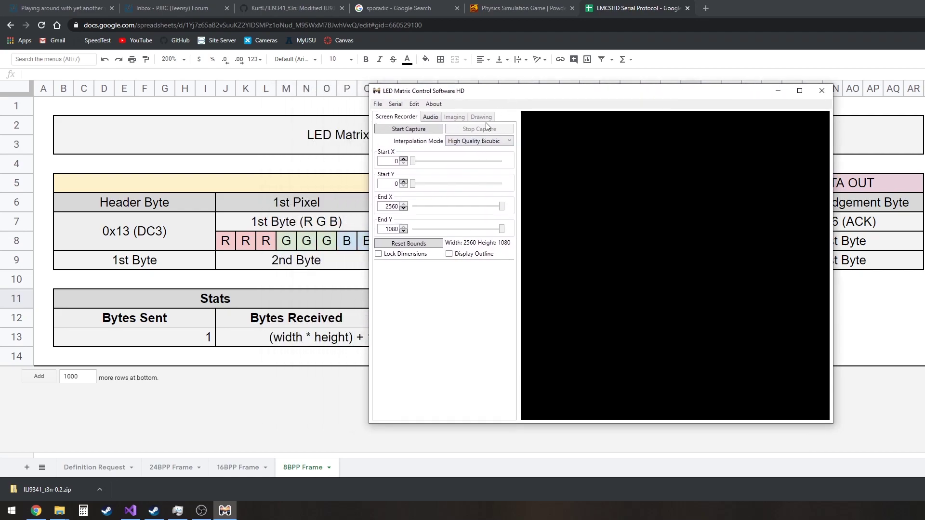
click(396, 104)
mouse_move(424, 137)
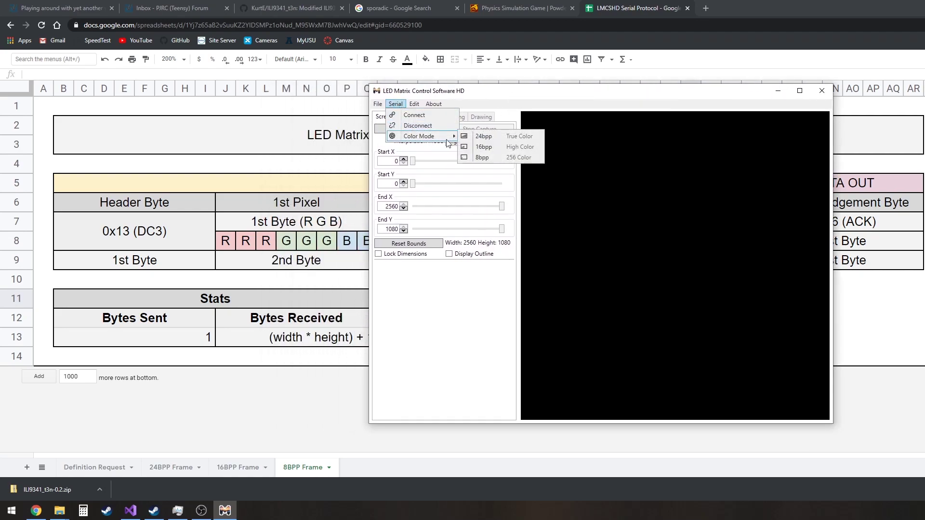
click(486, 151)
drag(444, 95, 352, 87)
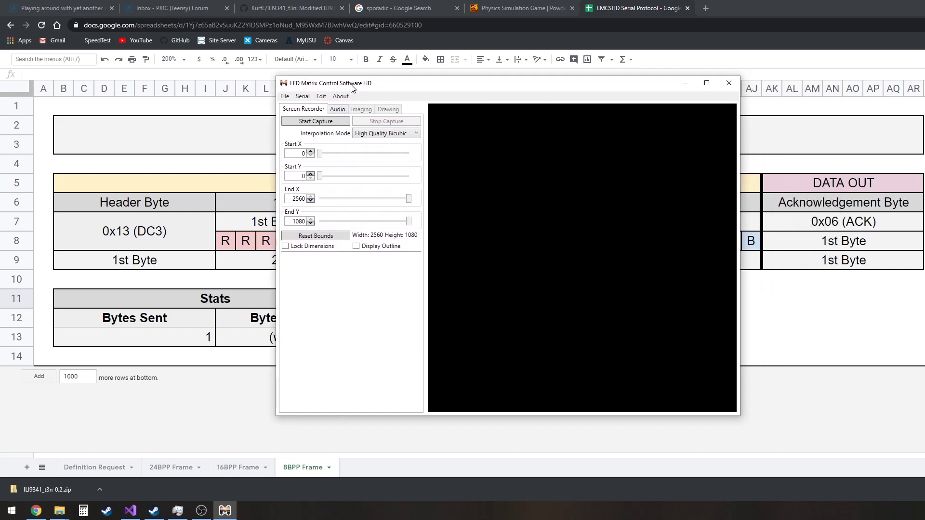
click(304, 98)
Step: Connect to the device on COM11 at 2000000 baud and start the screen capture
click(316, 107)
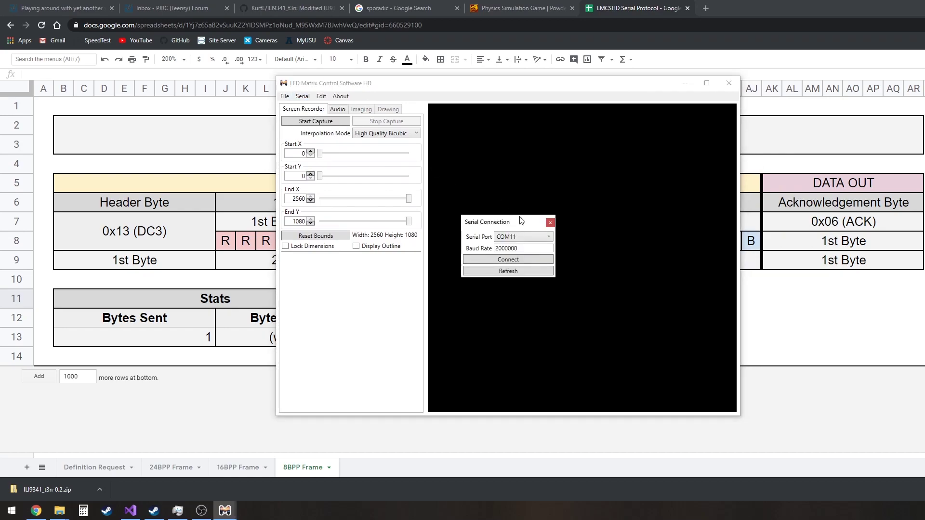
click(500, 261)
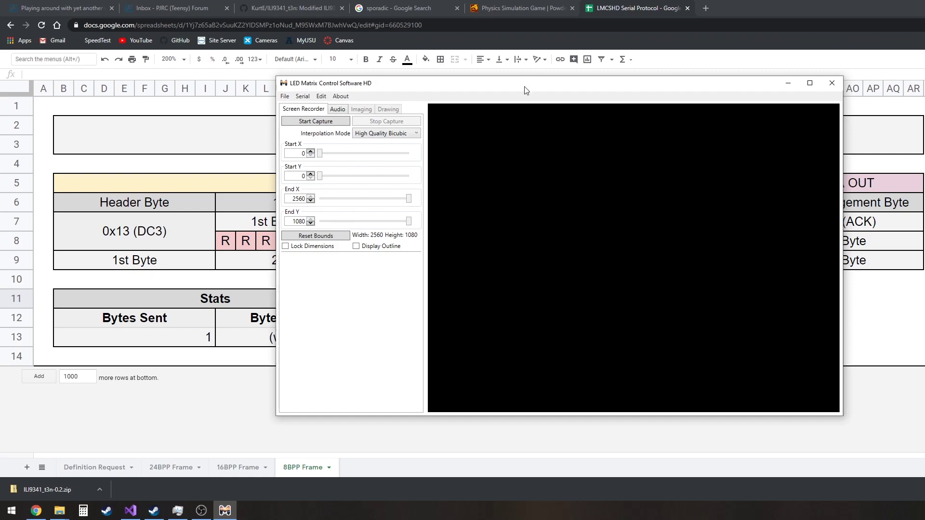
drag(526, 91, 377, 74)
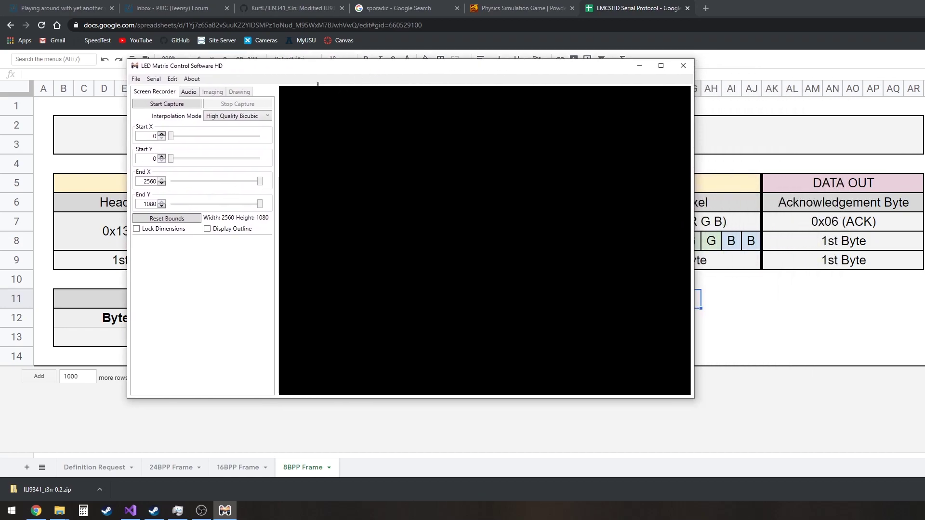
click(175, 107)
drag(363, 73, 398, 84)
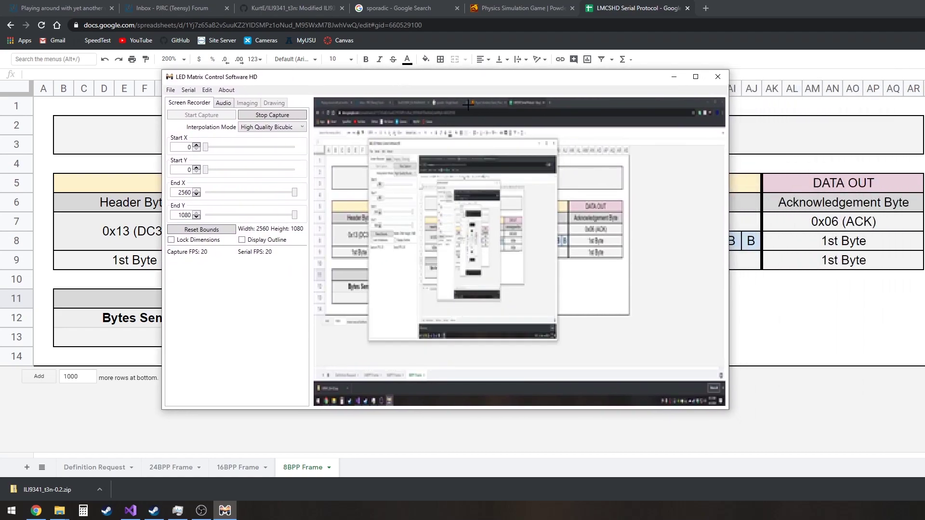
click(273, 116)
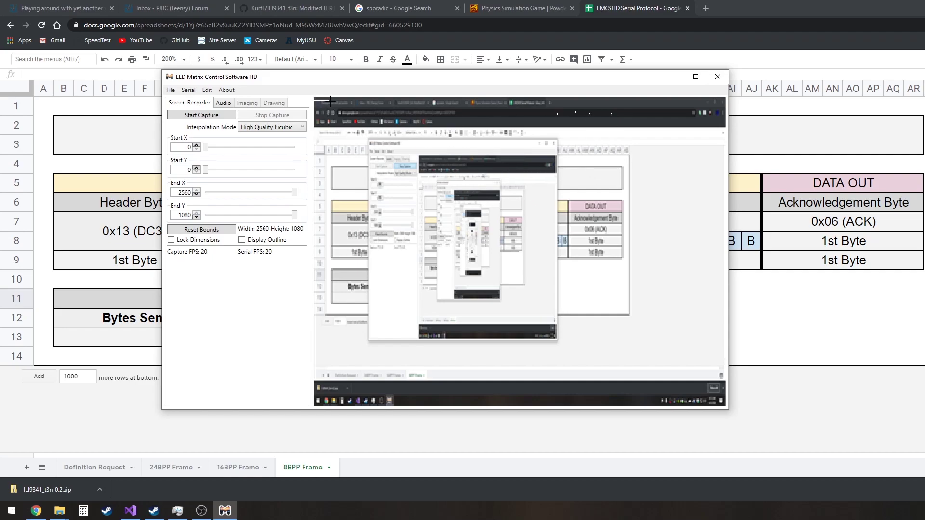
mouse_move(330, 100)
mouse_down()
mouse_move(726, 105)
mouse_move(701, 106)
mouse_move(697, 98)
mouse_move(694, 144)
mouse_up()
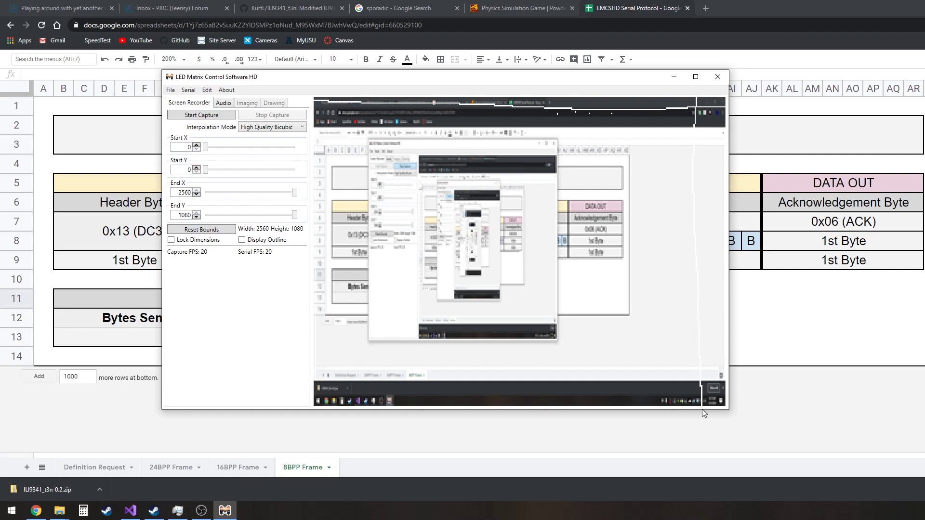
mouse_move(619, 163)
mouse_down()
mouse_move(545, 211)
mouse_move(551, 178)
mouse_move(415, 177)
mouse_move(444, 248)
mouse_up()
click(234, 115)
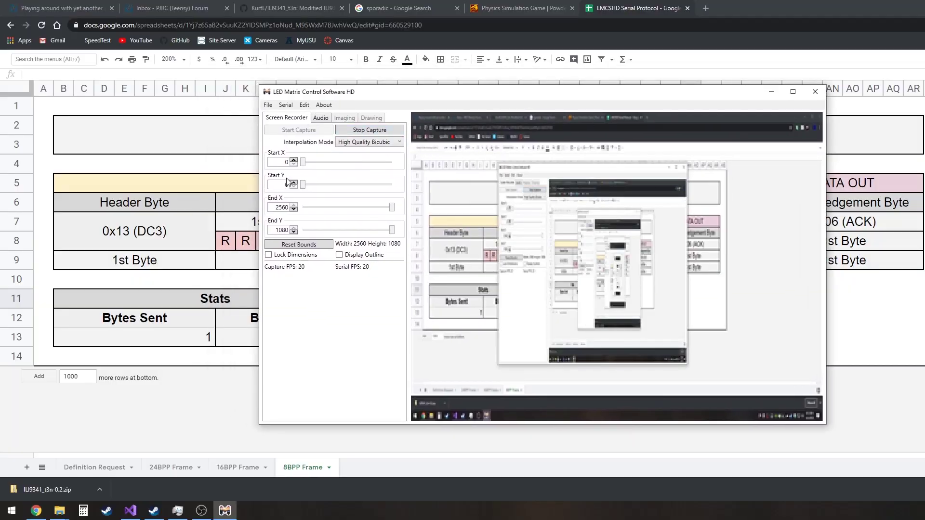
Step: Narrow the capture region width from 2560 down to 1440
drag(394, 212, 356, 213)
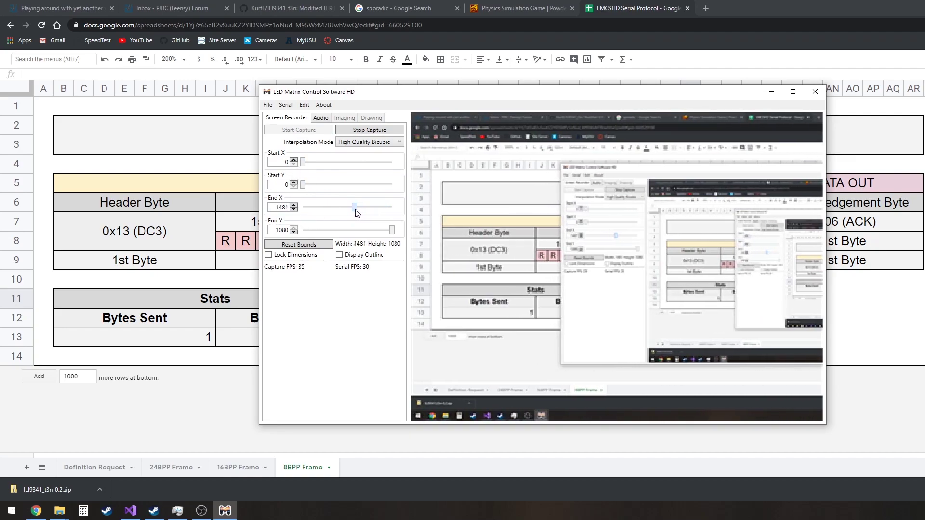
click(294, 210)
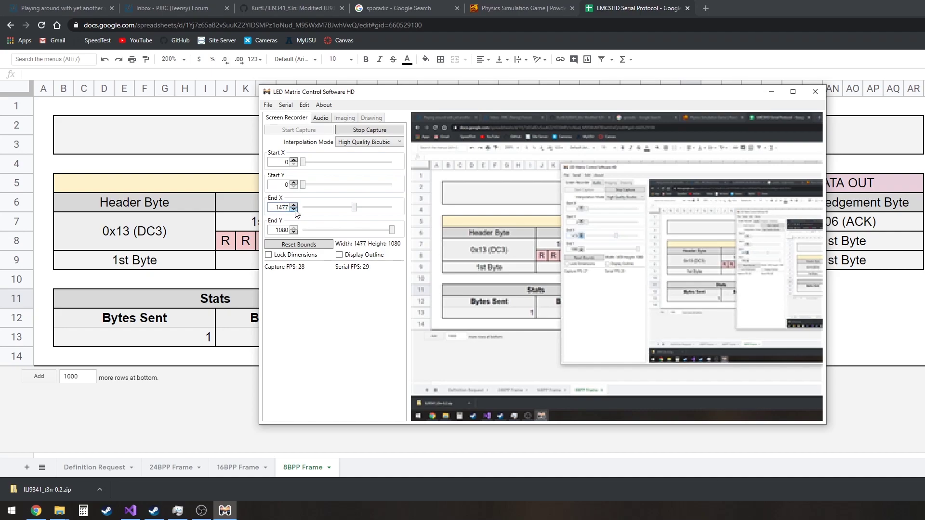
click(294, 210)
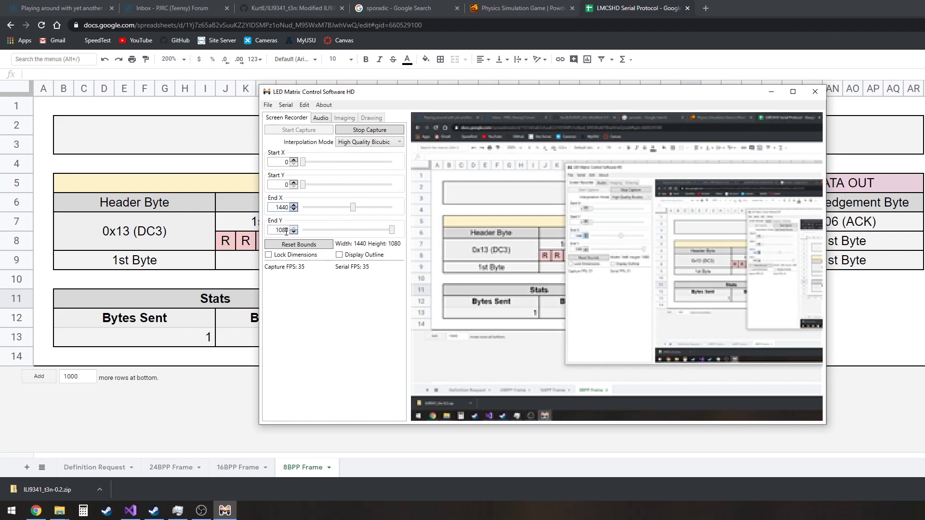
key(shift+Tab)
Step: Lock the capture dimensions and set Start X to 560
click(269, 255)
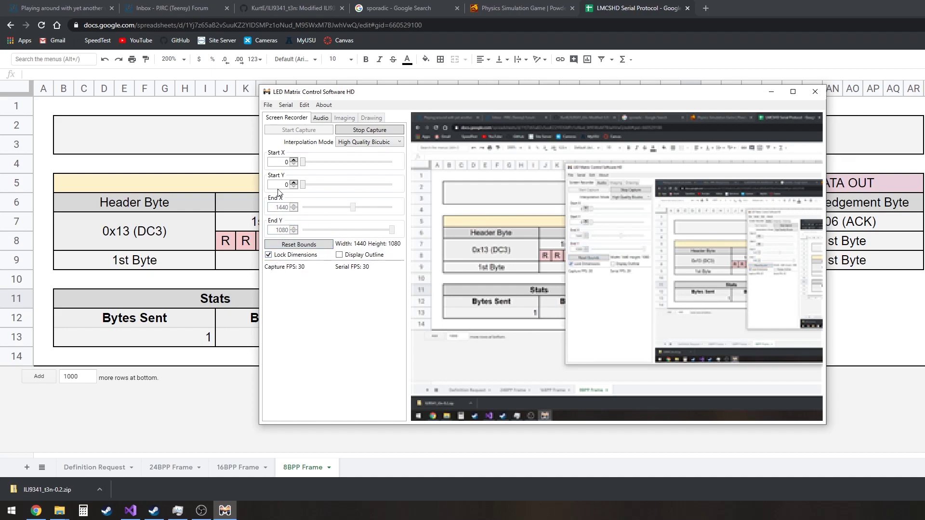
double_click(281, 163)
text(560)
drag(443, 96, 415, 116)
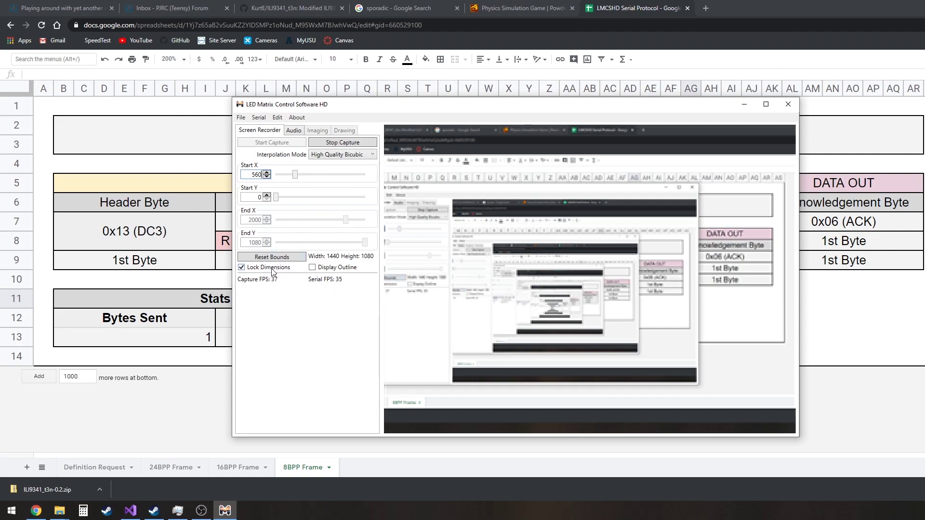
drag(391, 111, 368, 97)
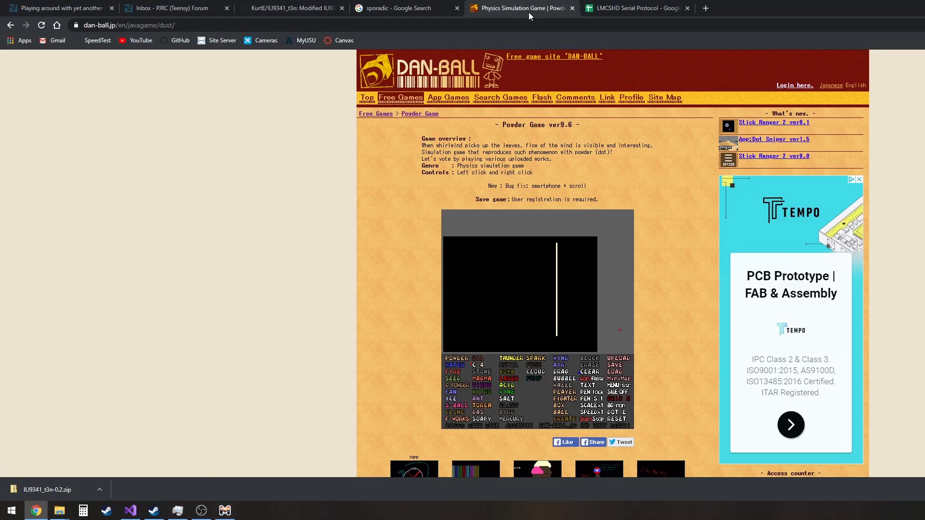
Step: Bring the control window over Powder Game, move it off the canvas, and show the capture outline
click(640, 9)
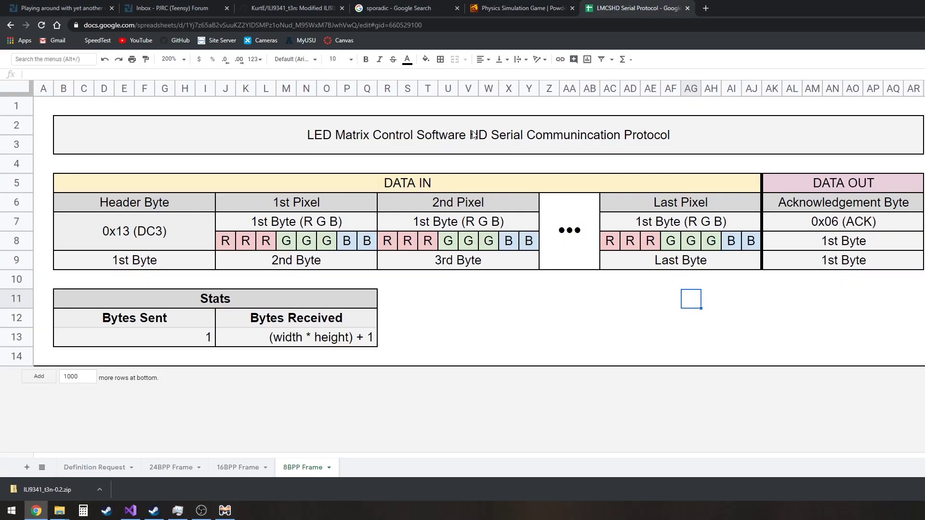
click(533, 10)
key(alt+Tab)
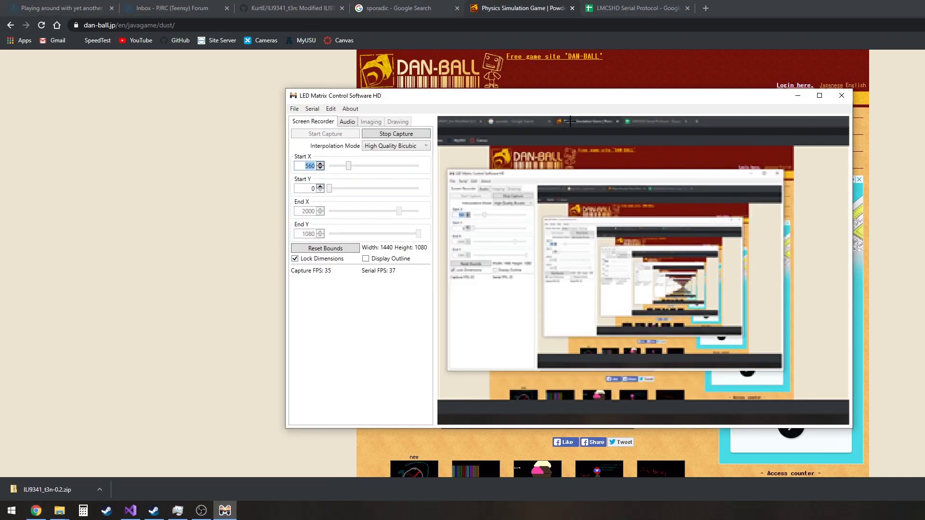
drag(501, 99, 851, 70)
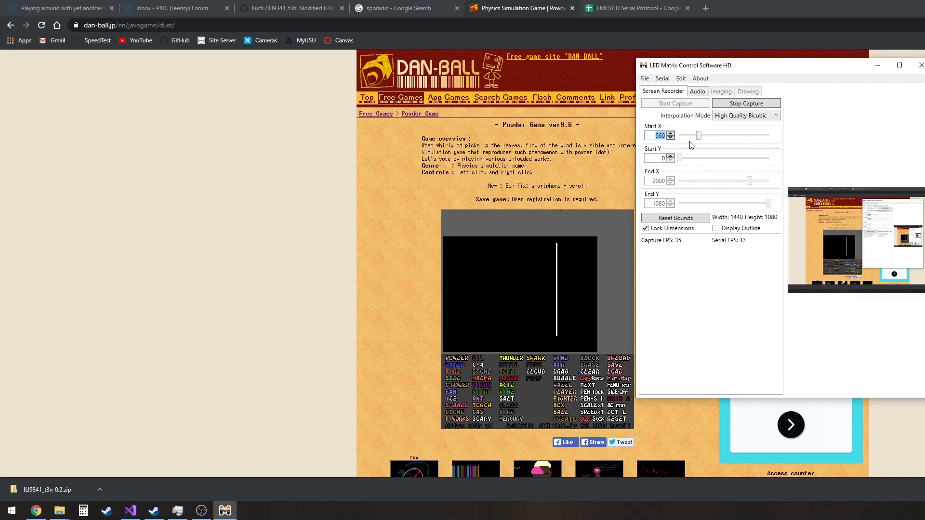
click(717, 229)
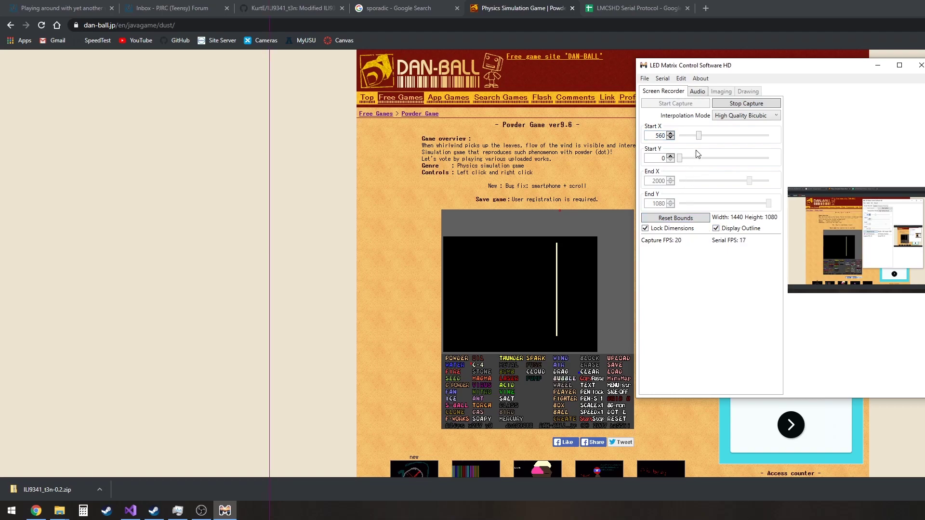
Step: Unlock the dimensions, resize the region to 320×240, and lock it again
click(677, 234)
drag(749, 180, 711, 182)
drag(769, 204, 699, 204)
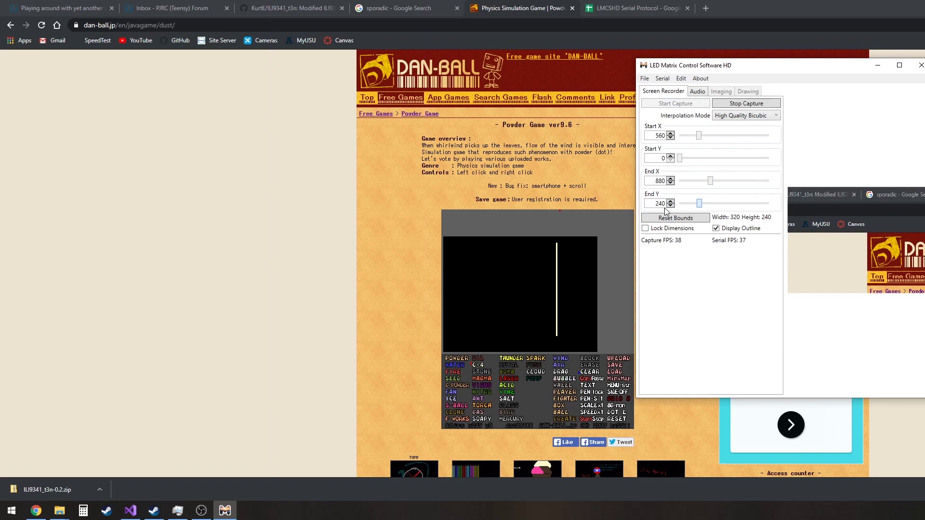
click(668, 229)
Step: Nudge the region to start at 920,491 over the game canvas, then hide the outline
drag(699, 135, 721, 163)
click(671, 160)
click(670, 161)
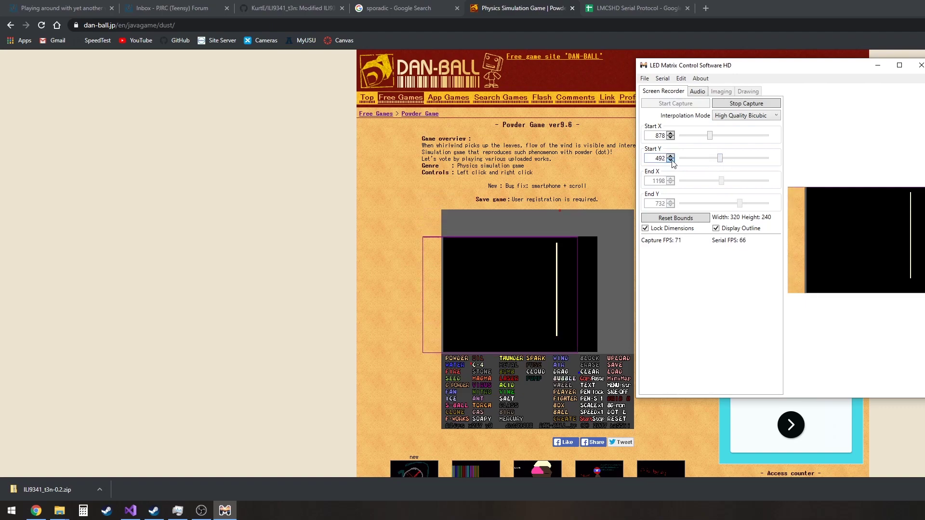
click(671, 161)
drag(712, 140, 714, 139)
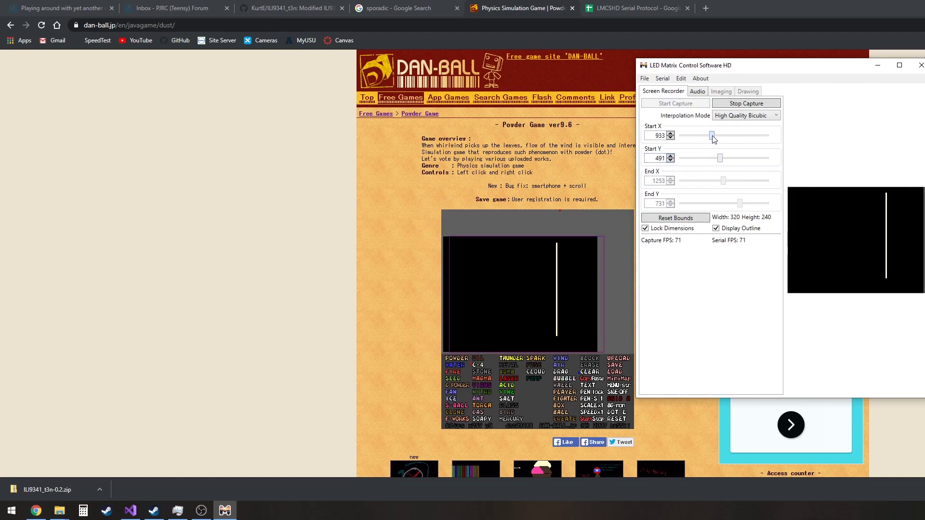
click(670, 138)
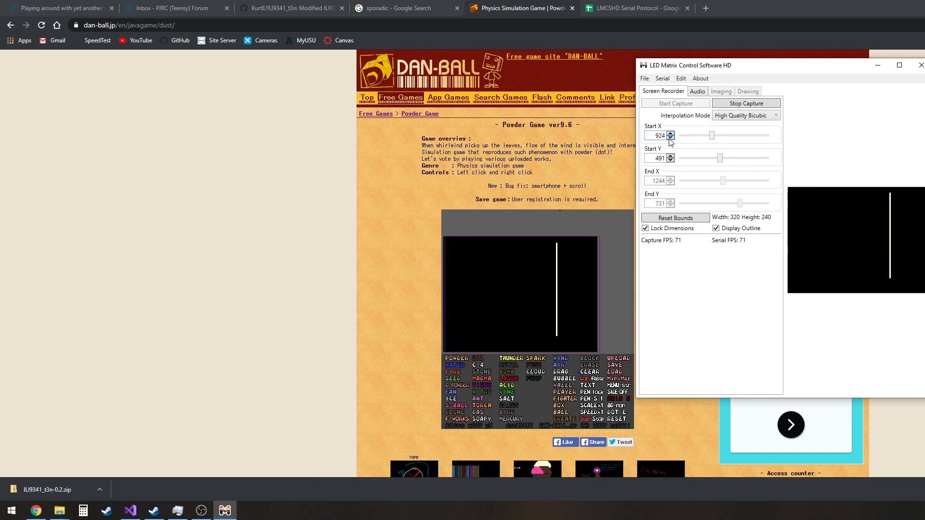
click(671, 138)
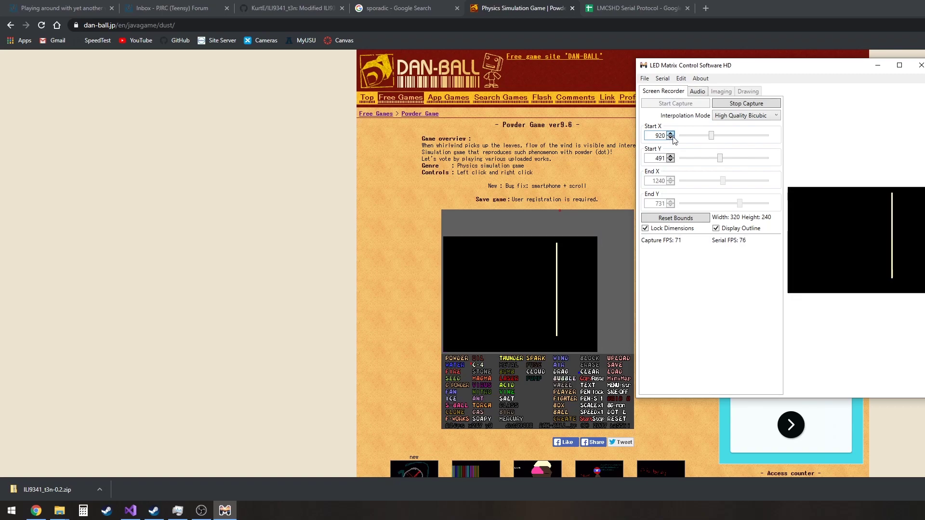
click(717, 228)
Step: Reposition the control window slightly while plants grow on the Powder Game canvas
drag(747, 72, 764, 69)
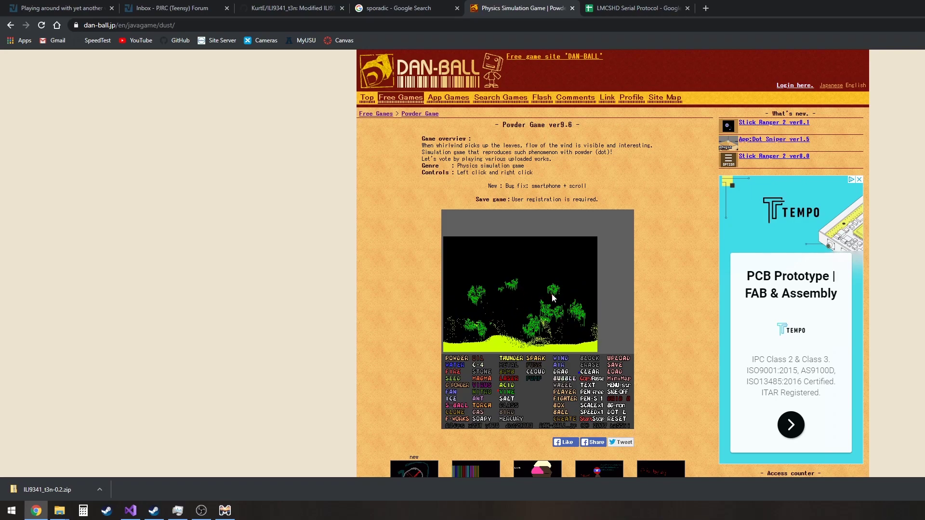
Step: Restore the control window, check the Audio tab, then stop capture from Screen Recorder
click(225, 511)
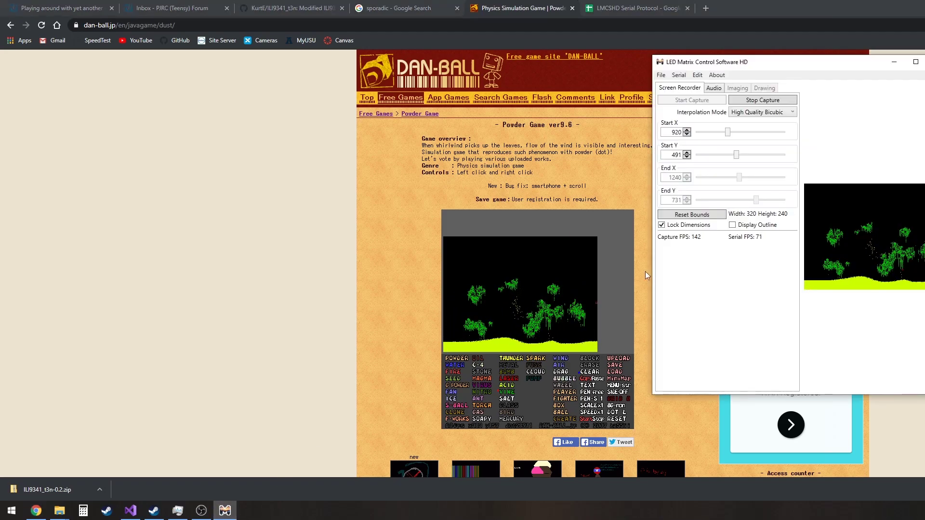
drag(798, 68, 785, 147)
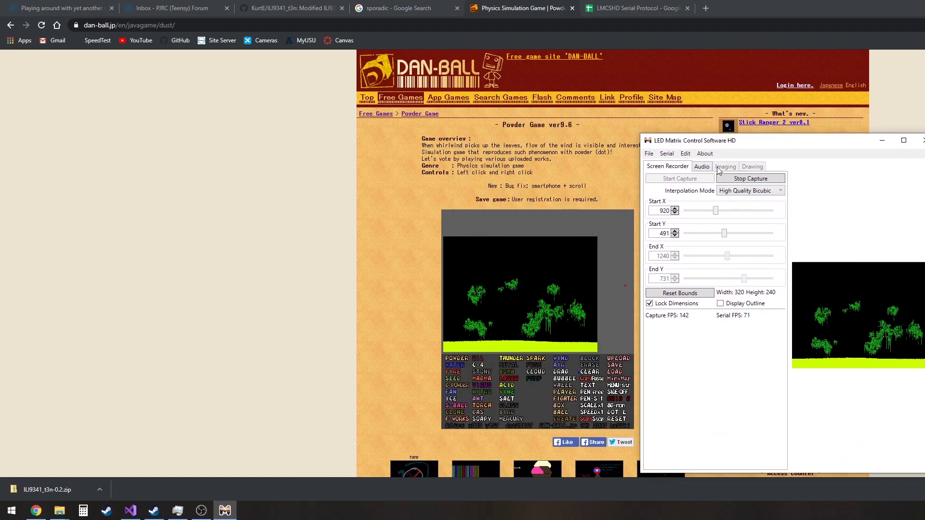
click(702, 166)
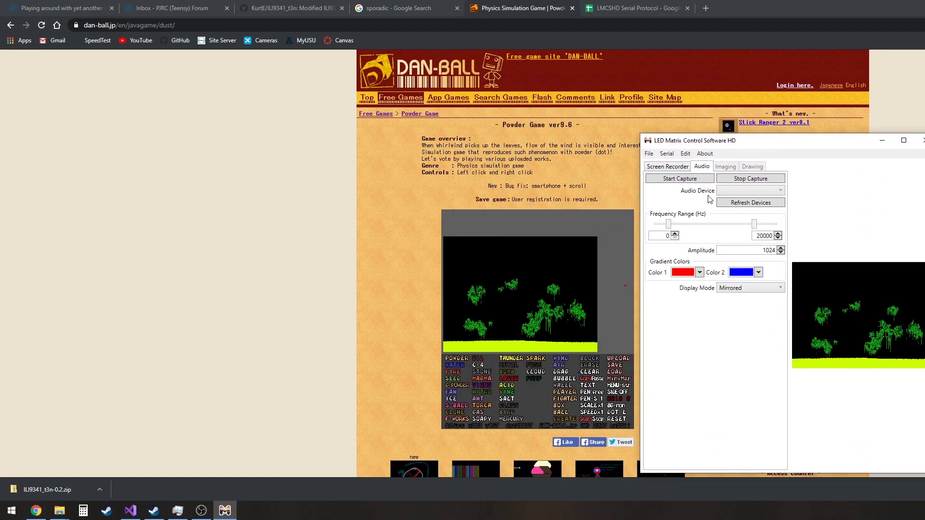
click(683, 167)
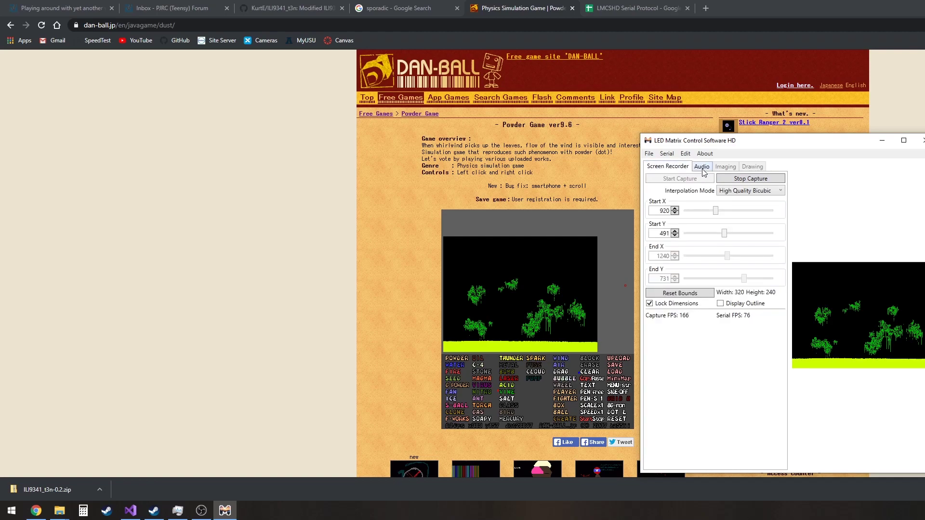
click(751, 179)
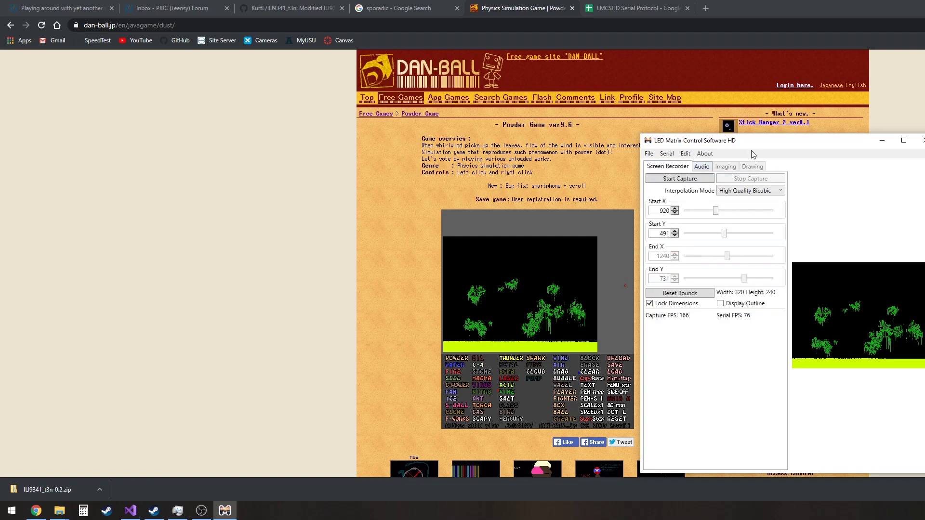
drag(751, 144, 497, 72)
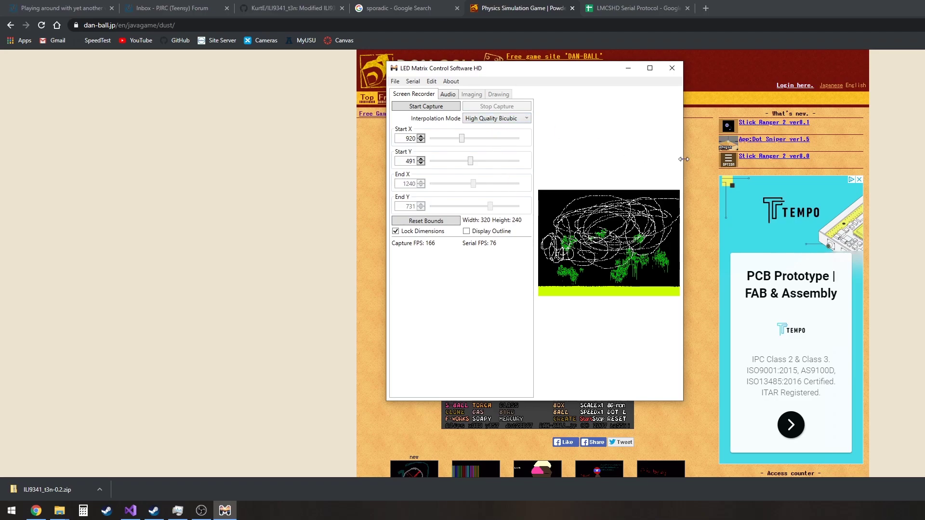
Step: Widen the window to enlarge the capture preview, move it around, then close the software
drag(683, 162, 924, 162)
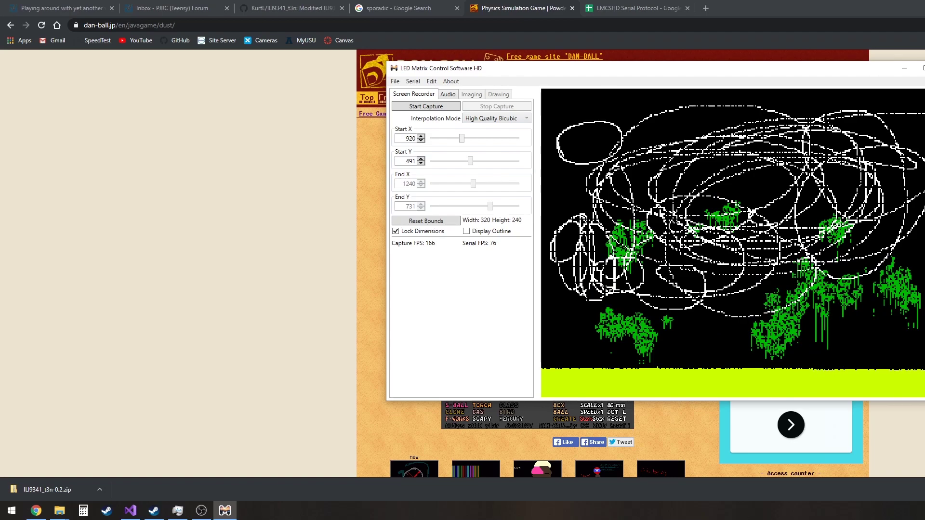
drag(606, 73, 493, 100)
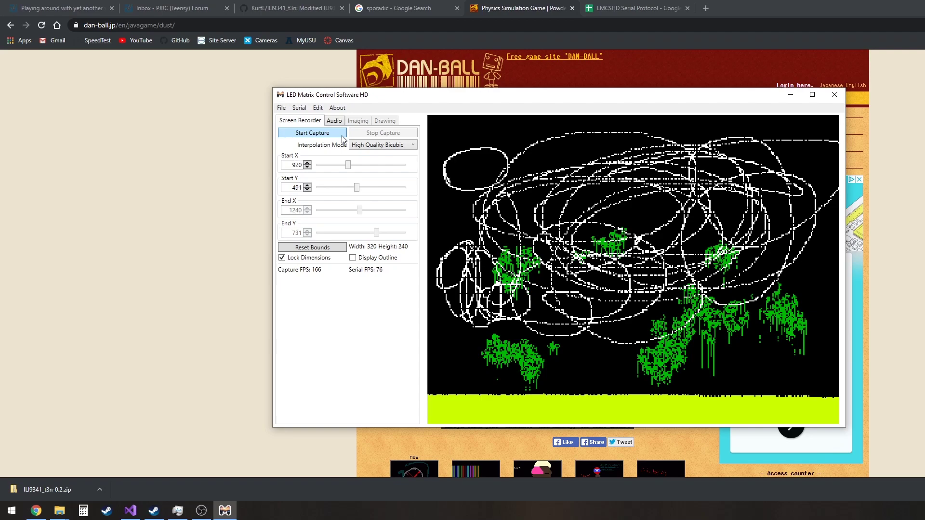
drag(367, 94, 340, 118)
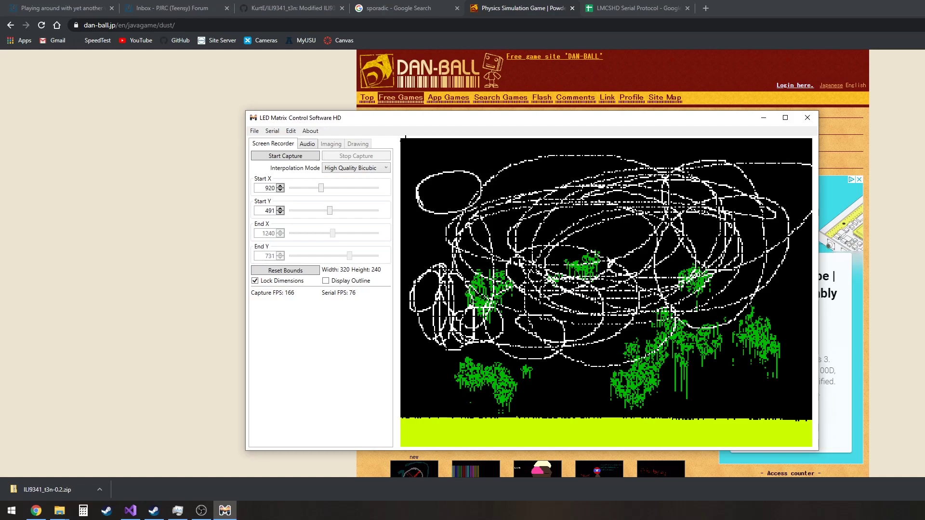
drag(402, 123, 386, 111)
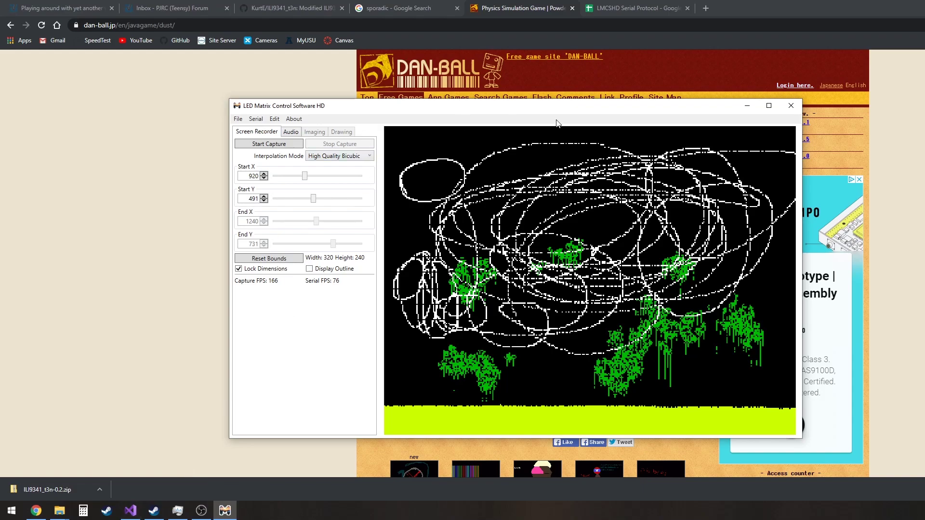
click(791, 105)
Step: In Visual Studio, view the Imaging, Drawing and Screen Recorder tab layouts in the designer
click(130, 511)
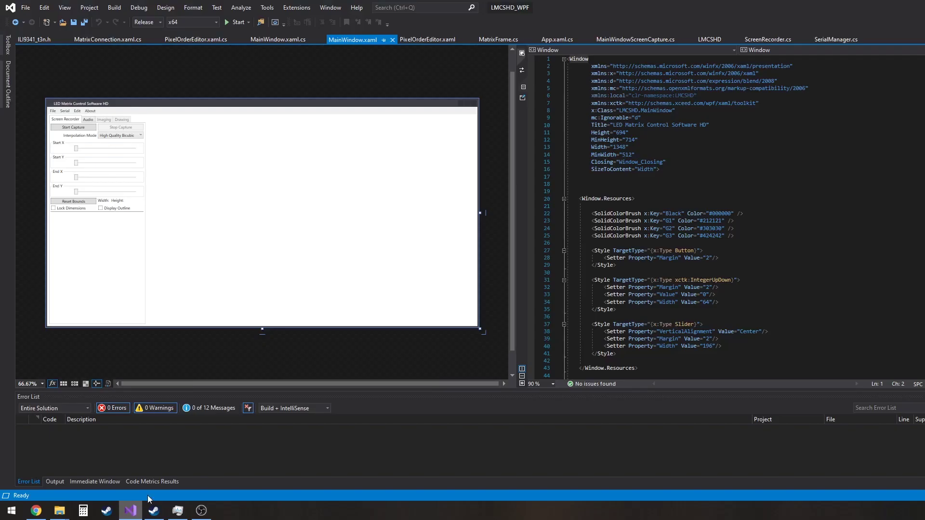
click(106, 119)
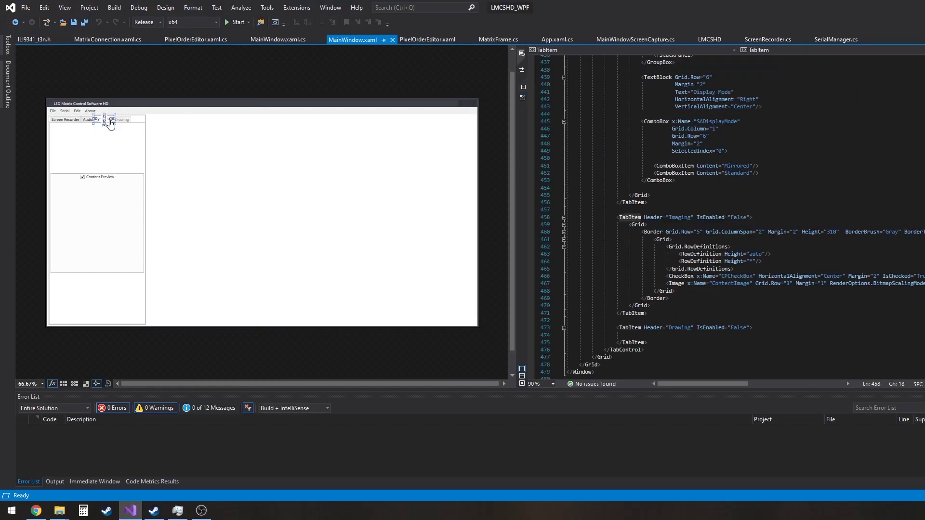
click(124, 120)
click(65, 119)
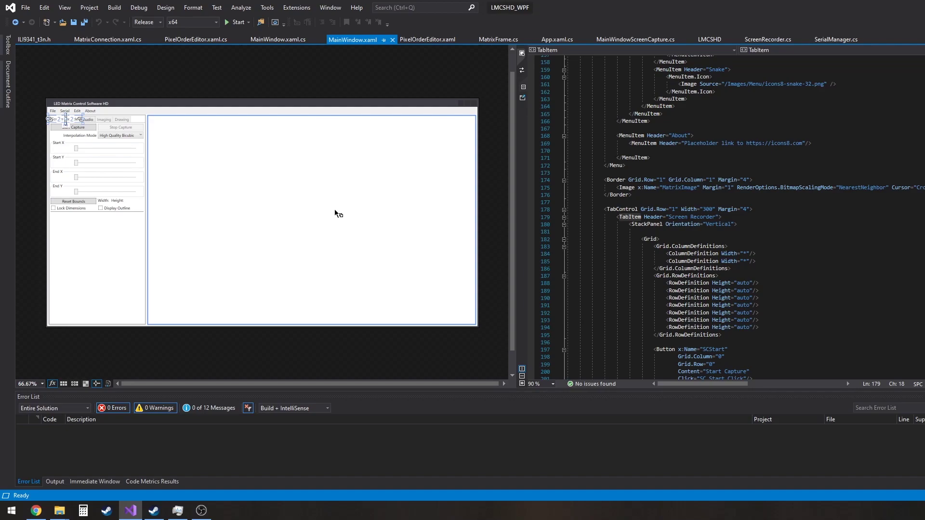
Step: Glance at MainWindow.xaml.cs, return to MainWindow.xaml, and set designer zoom to 100%
click(290, 41)
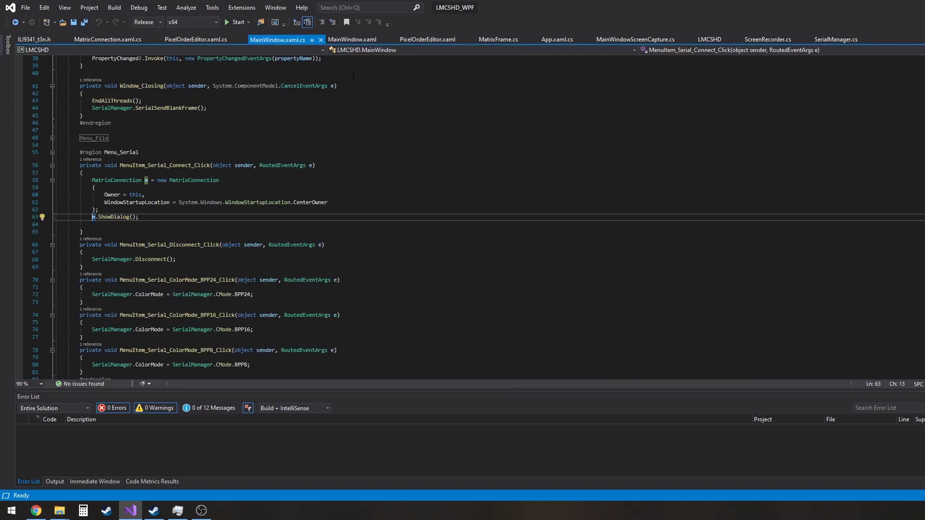
click(357, 39)
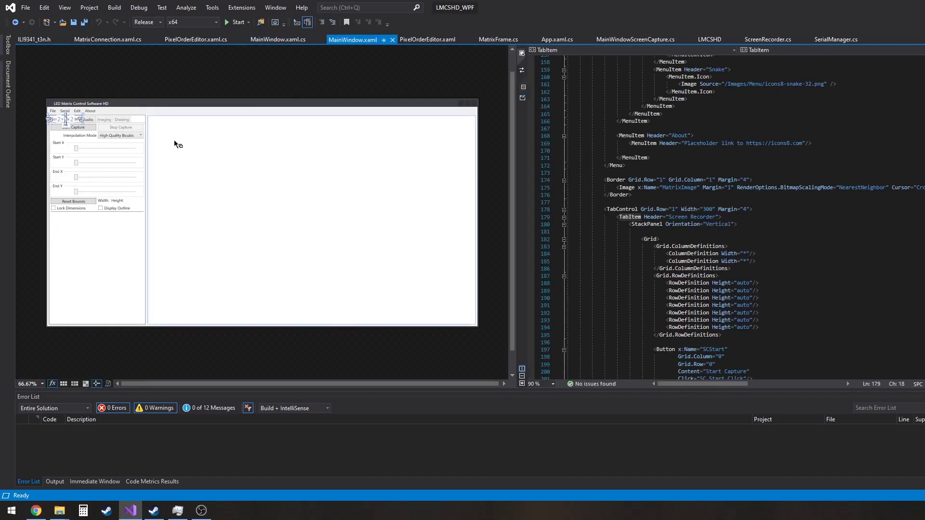
click(44, 384)
click(39, 432)
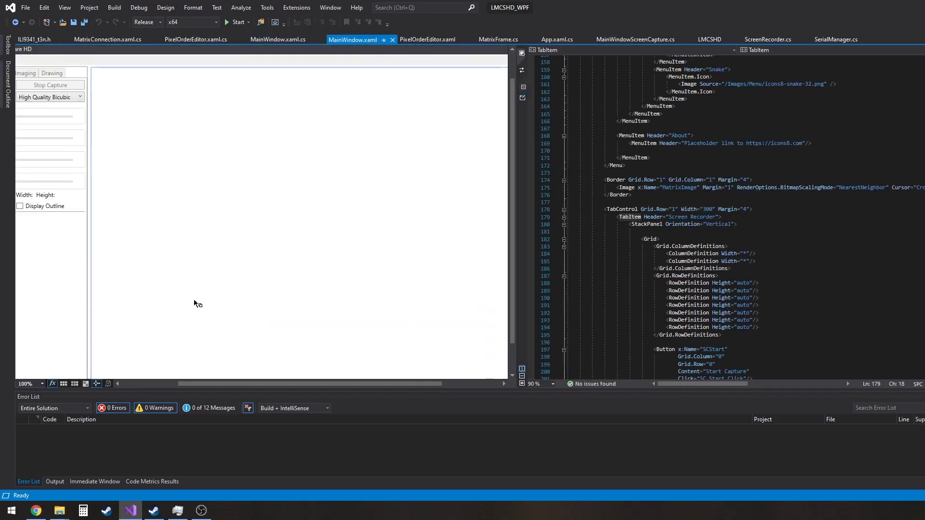
drag(291, 384, 206, 386)
scroll(173, 299, up, 2)
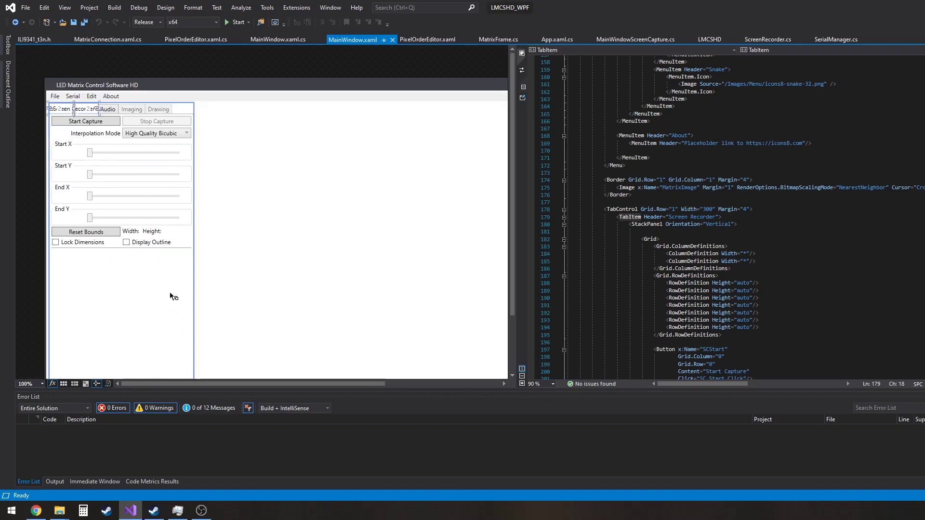